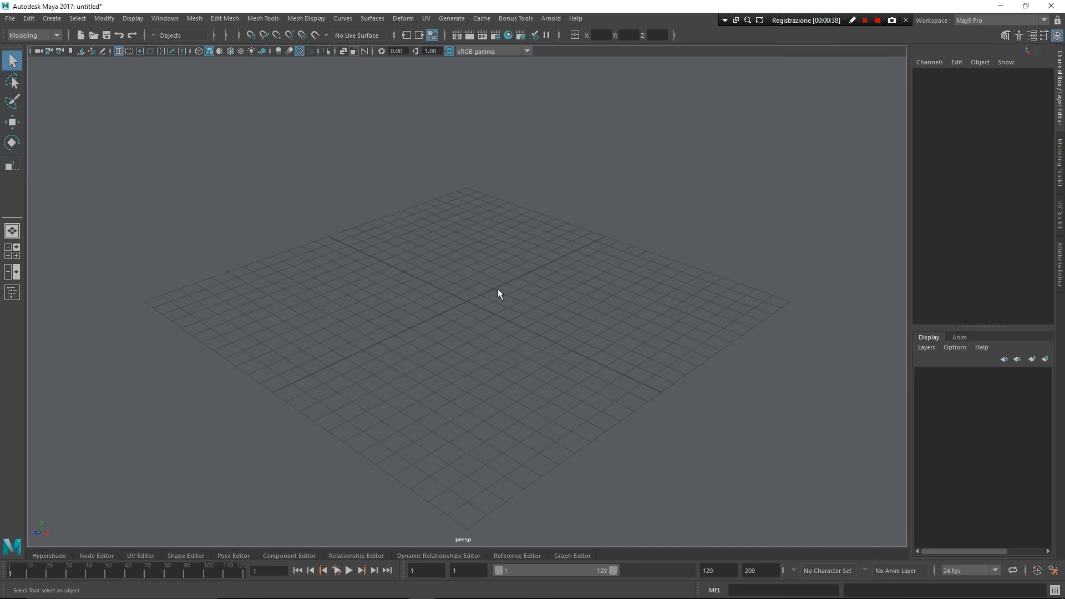
- Create a polygon box on the grid, about 2.9 wide, 6.6 high and 8.5 deep, using interactive creation
{"action": "right_click", "coordinate": [512, 258]}
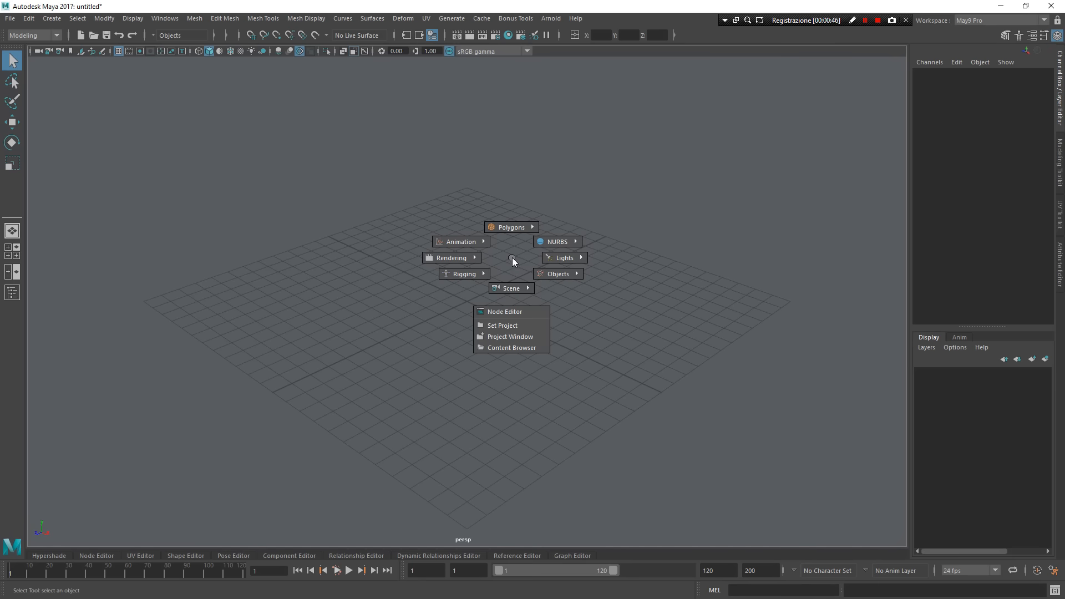
{"action": "mouse_move", "coordinate": [510, 258]}
{"action": "right_mouse_down"}
{"action": "mouse_move", "coordinate": [512, 222]}
{"action": "mouse_move", "coordinate": [538, 224]}
{"action": "right_mouse_up"}
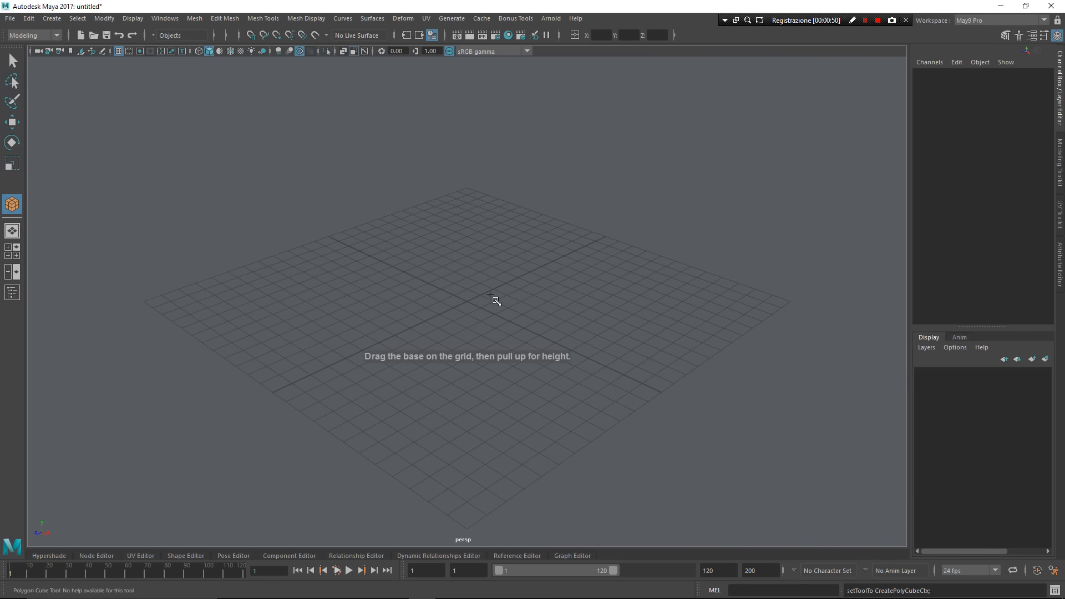
{"action": "left_click_drag", "start_coordinate": [477, 304], "coordinate": [604, 162]}
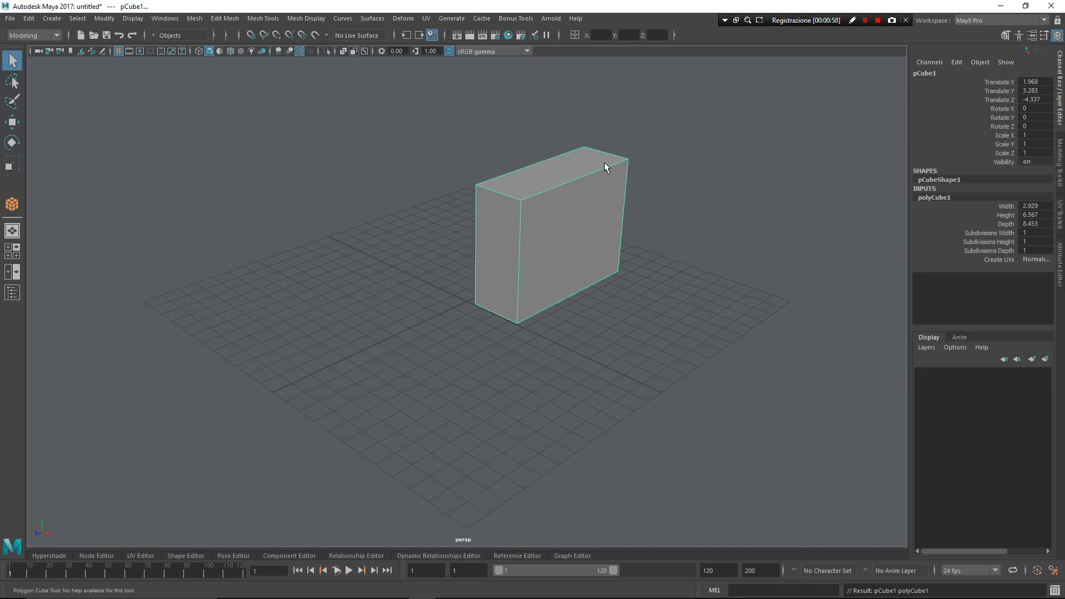
- Add a new camera to the scene
{"action": "right_click", "coordinate": [652, 304]}
{"action": "right_click_drag", "start_coordinate": [651, 304], "coordinate": [596, 305]}
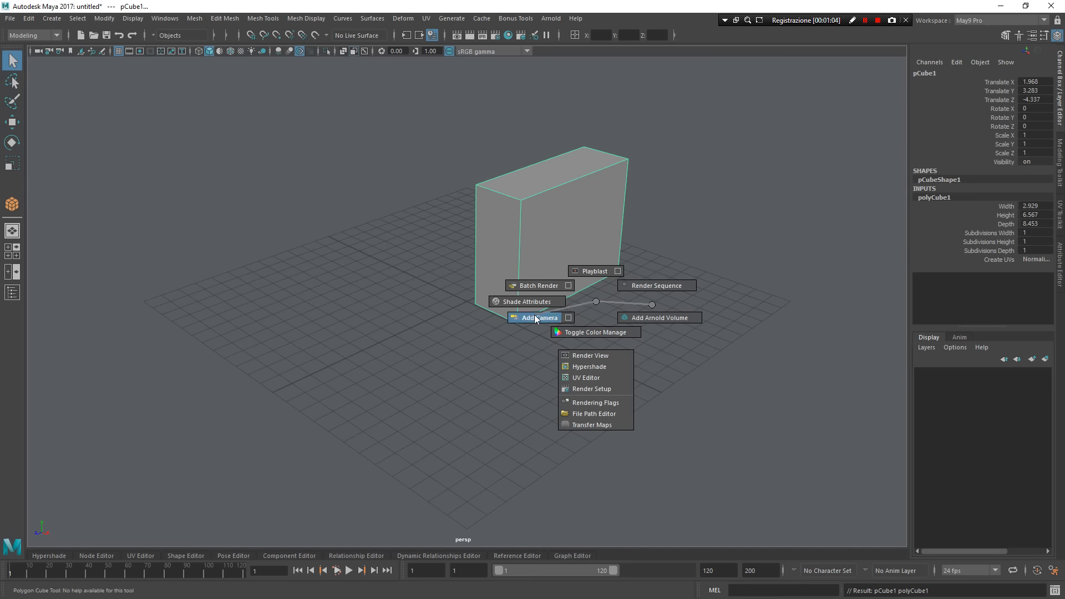
{"action": "right_click_drag", "start_coordinate": [535, 318], "coordinate": [534, 314]}
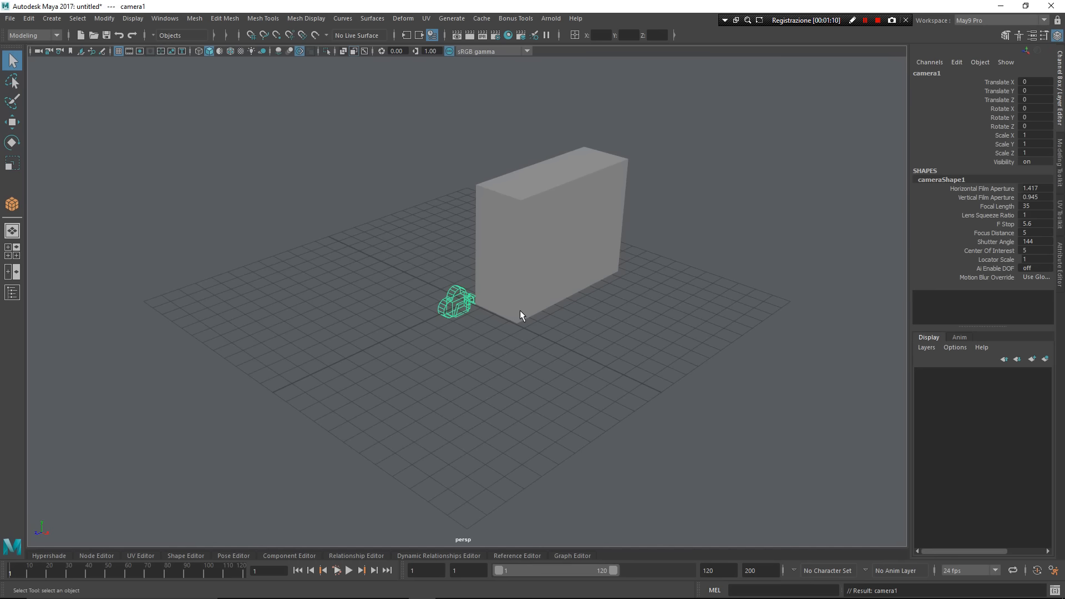
- Look through the new camera and reposition it so it views the box diagonally from above
{"action": "left_click", "coordinate": [454, 302]}
{"action": "right_click", "coordinate": [459, 311]}
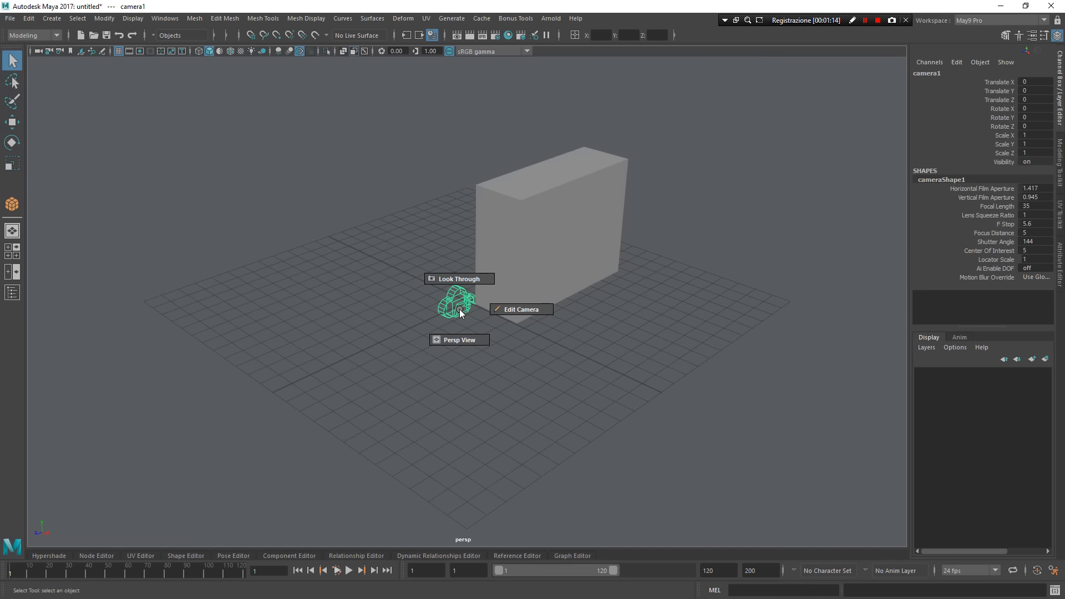
{"action": "right_click_drag", "start_coordinate": [460, 311], "coordinate": [463, 248]}
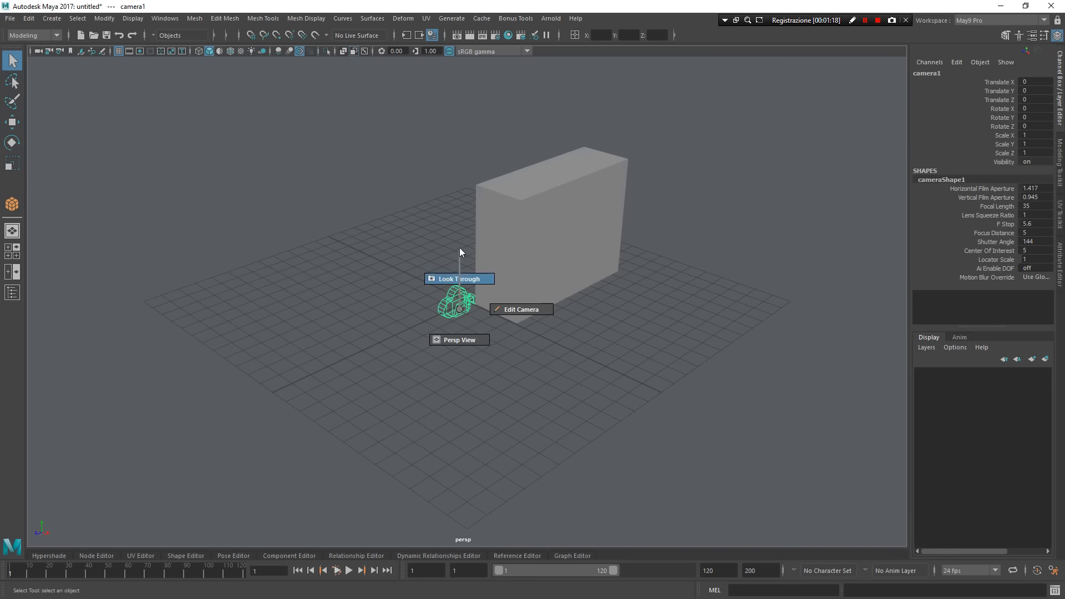
{"action": "right_click_drag", "start_coordinate": [460, 237], "coordinate": [467, 196]}
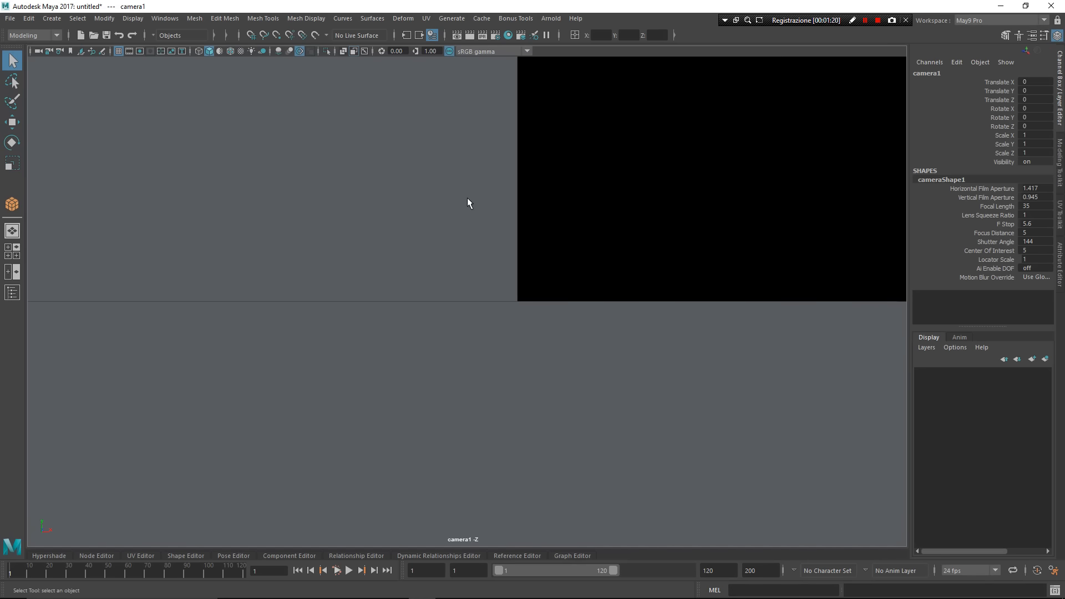
{"action": "mouse_move", "coordinate": [578, 274]}
{"action": "left_mouse_down", "text": "alt"}
{"action": "mouse_move", "coordinate": [497, 311]}
{"action": "mouse_move", "coordinate": [322, 190]}
{"action": "mouse_move", "coordinate": [551, 219]}
{"action": "mouse_move", "coordinate": [494, 248]}
{"action": "mouse_move", "coordinate": [578, 285]}
{"action": "left_mouse_up", "text": "alt"}
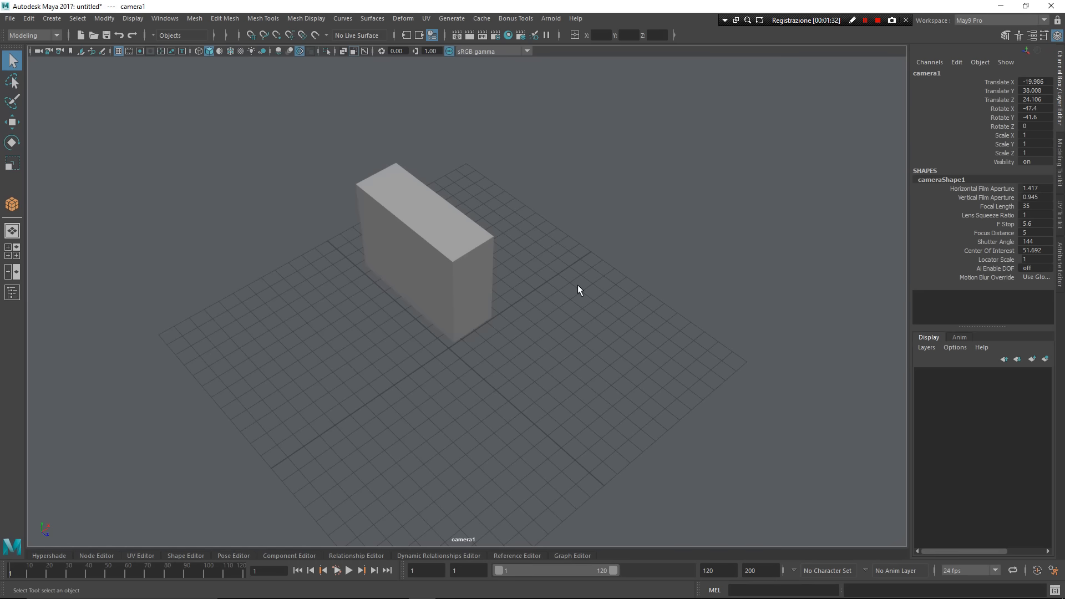
- Add a second camera and look through it with its attributes shown for editing
{"action": "right_click", "coordinate": [616, 385]}
{"action": "right_click_drag", "start_coordinate": [615, 385], "coordinate": [473, 397]}
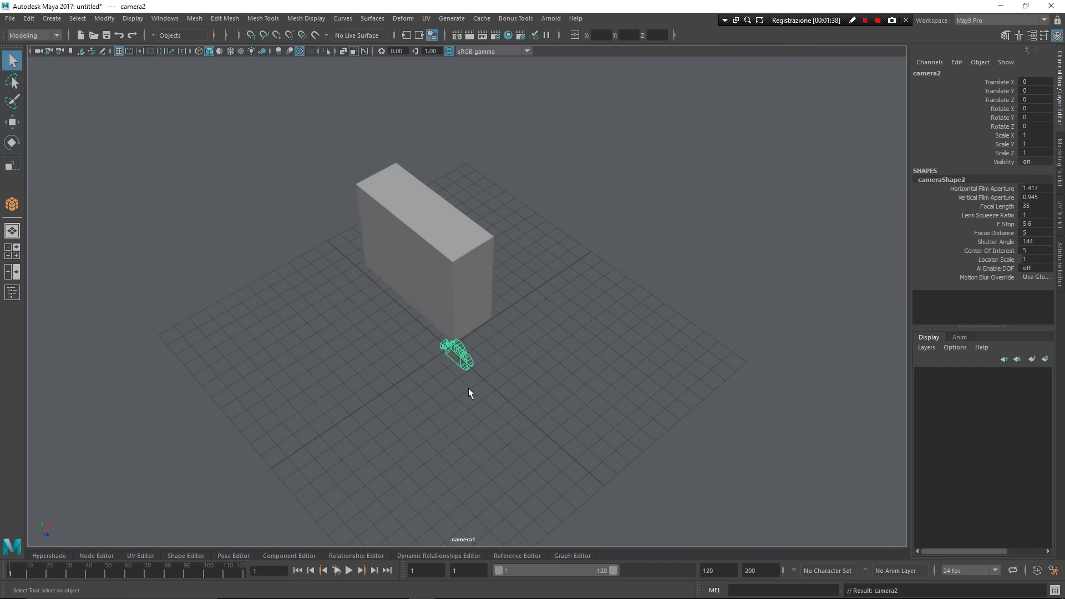
{"action": "key", "text": "ctrl+a"}
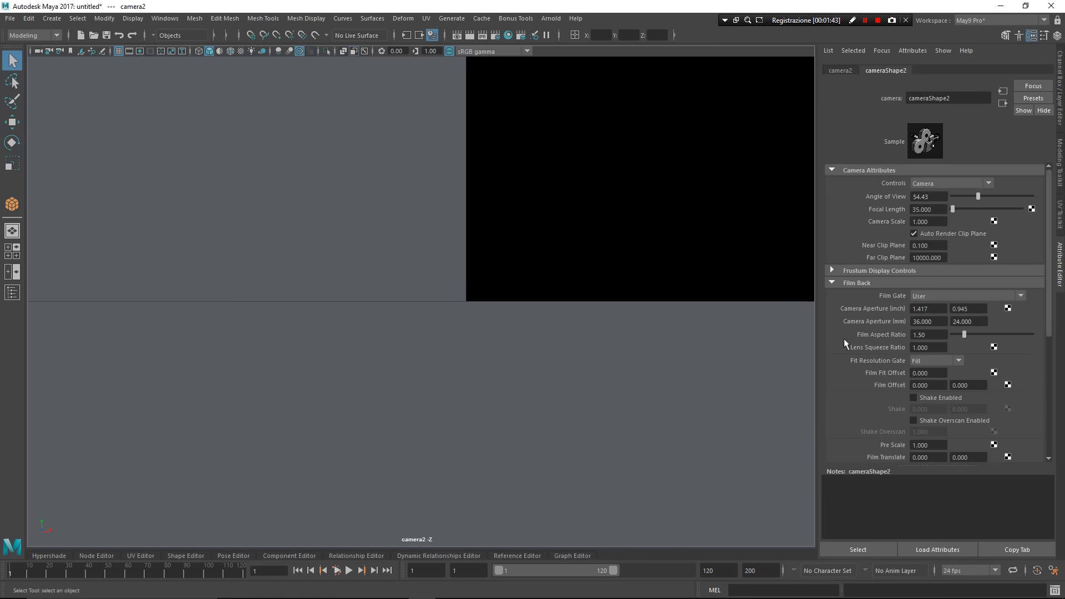
- Frame the box through the second camera and narrow its angle of view to about 22.94
{"action": "right_click_drag", "start_coordinate": [700, 372], "coordinate": [425, 220], "text": "alt"}
{"action": "left_click_drag", "start_coordinate": [424, 220], "coordinate": [446, 198], "text": "alt"}
{"action": "left_click_drag", "start_coordinate": [978, 196], "coordinate": [963, 192]}
{"action": "right_click_drag", "start_coordinate": [764, 262], "coordinate": [503, 213], "text": "alt"}
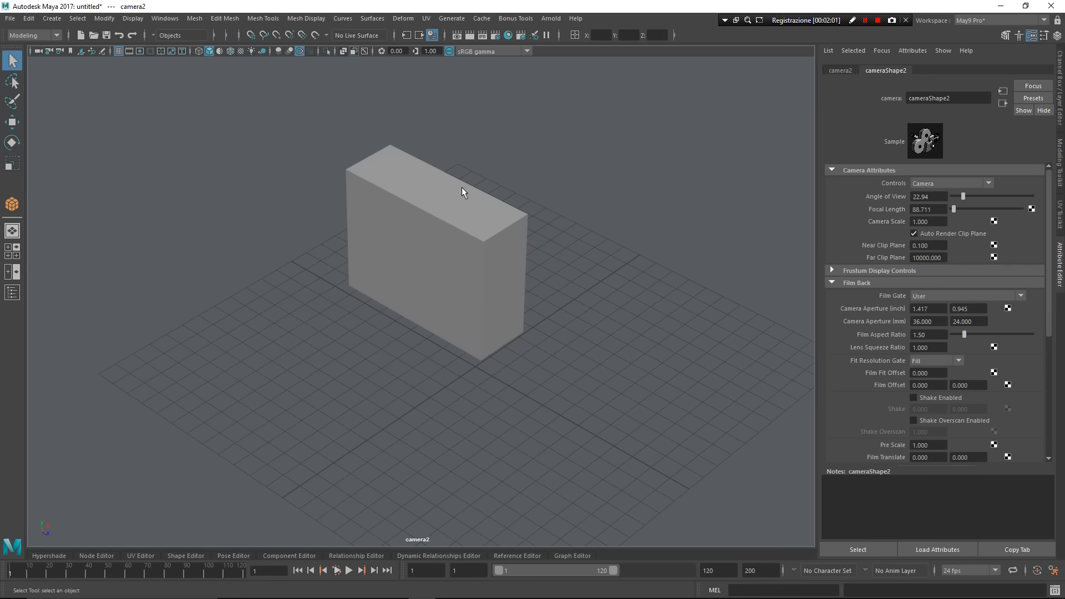
- Create a polygon sphere with a radius of about 3.7 on the grid, overlapping the front of the box
{"action": "left_click_drag", "start_coordinate": [614, 350], "coordinate": [546, 373], "text": "alt"}
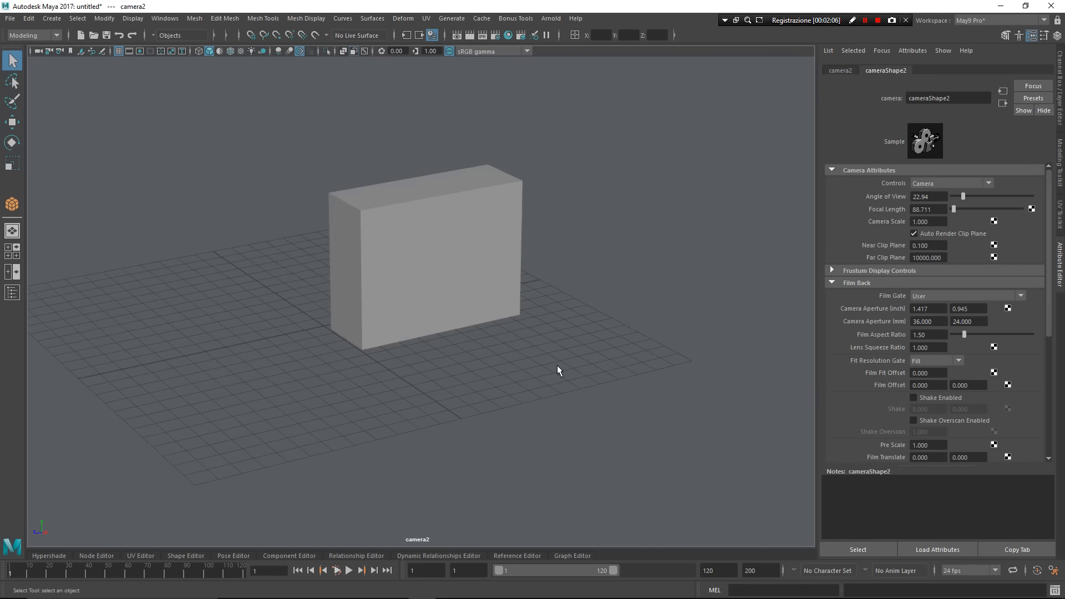
{"action": "right_click_drag", "start_coordinate": [557, 365], "coordinate": [480, 298], "text": "shift"}
{"action": "left_click_drag", "start_coordinate": [397, 329], "coordinate": [473, 320]}
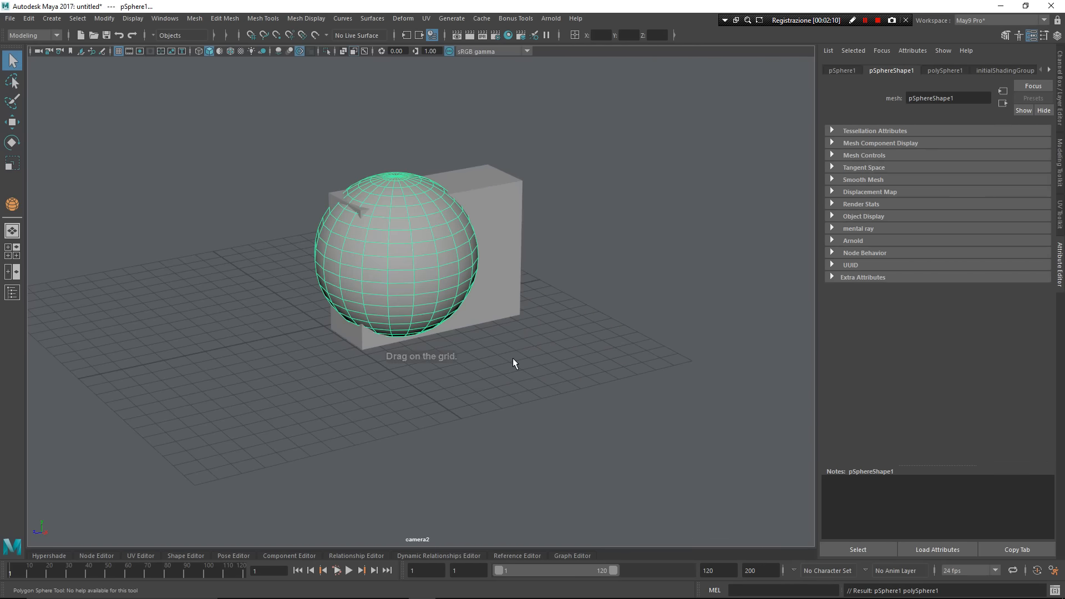
- Set the sphere's X, Y and Z translation to 0 and delete the box
{"action": "key", "text": "ctrl+a"}
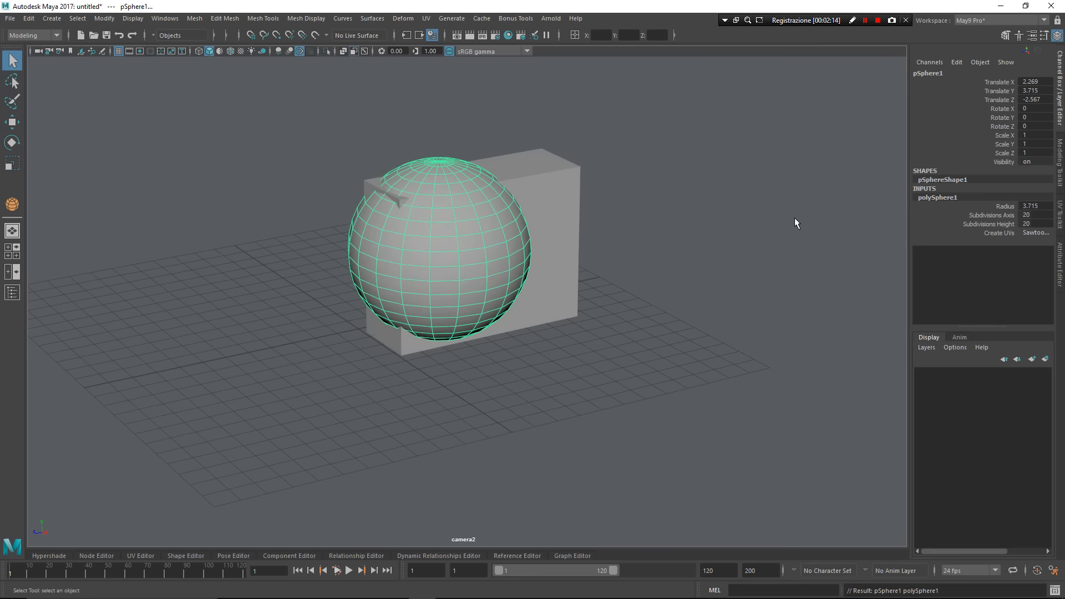
{"action": "left_click_drag", "start_coordinate": [1039, 85], "coordinate": [1037, 100]}
{"action": "type", "text": "0"}
{"action": "key", "text": "Return"}
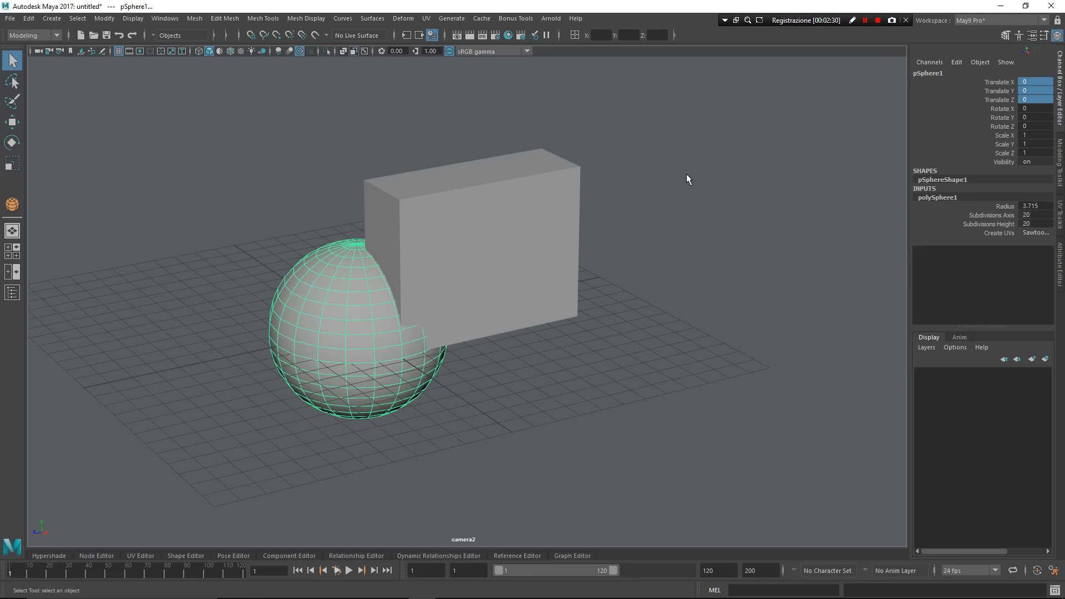
{"action": "left_click", "coordinate": [501, 173]}
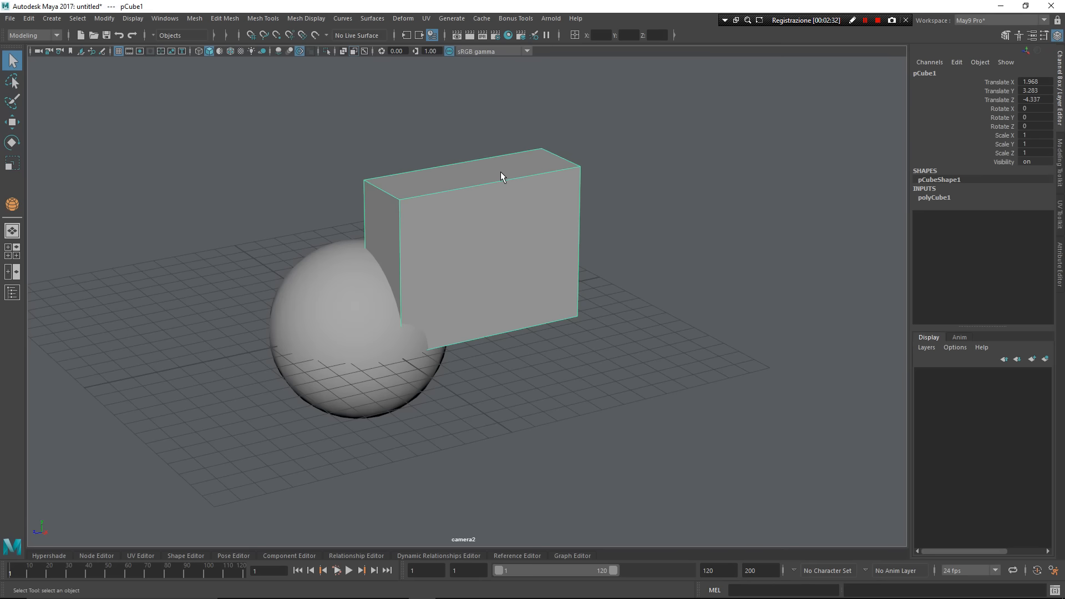
{"action": "key", "text": "Delete"}
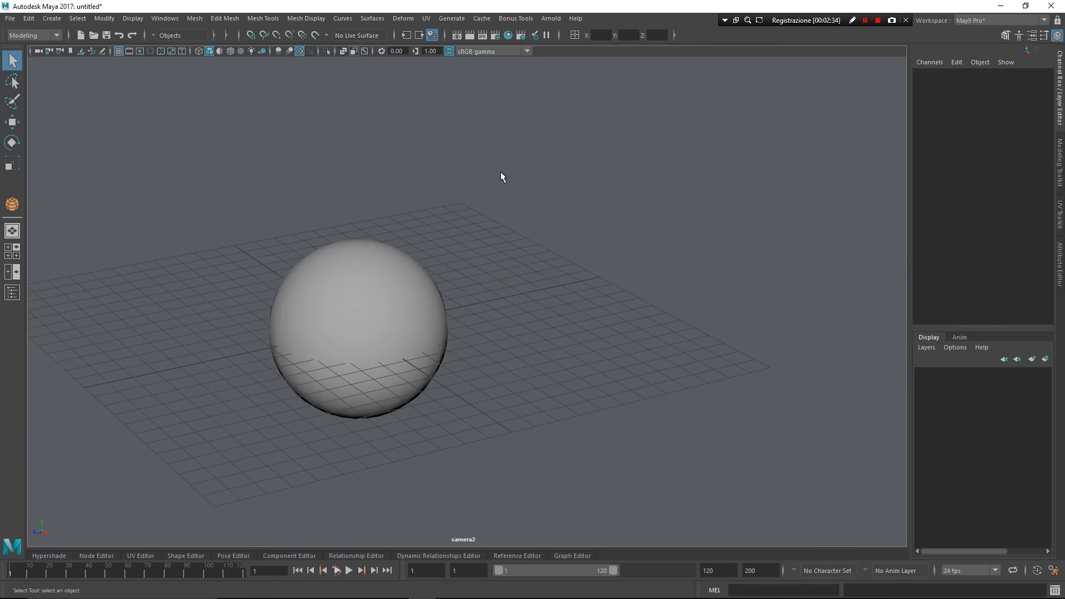
- In the side view, draw a three-joint chain from the sphere's bottom through its middle to its top, and return to the camera view
{"action": "left_click", "coordinate": [404, 284]}
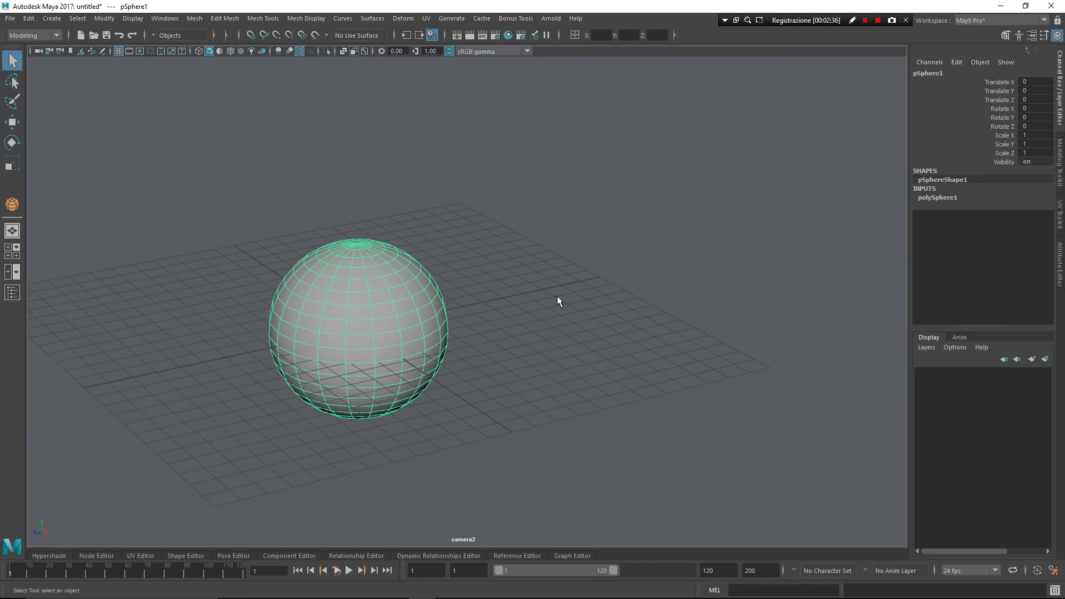
{"action": "left_click_drag", "start_coordinate": [556, 295], "coordinate": [481, 272], "text": "alt"}
{"action": "middle_click_drag", "start_coordinate": [480, 272], "coordinate": [548, 321], "text": "alt"}
{"action": "key", "text": "space"}
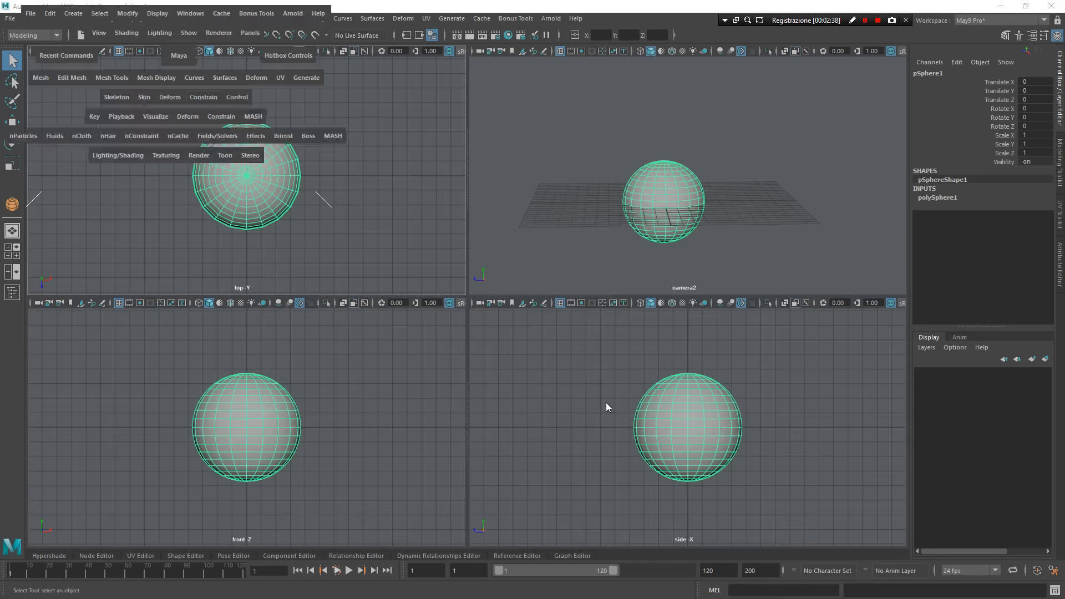
{"action": "key", "text": "space"}
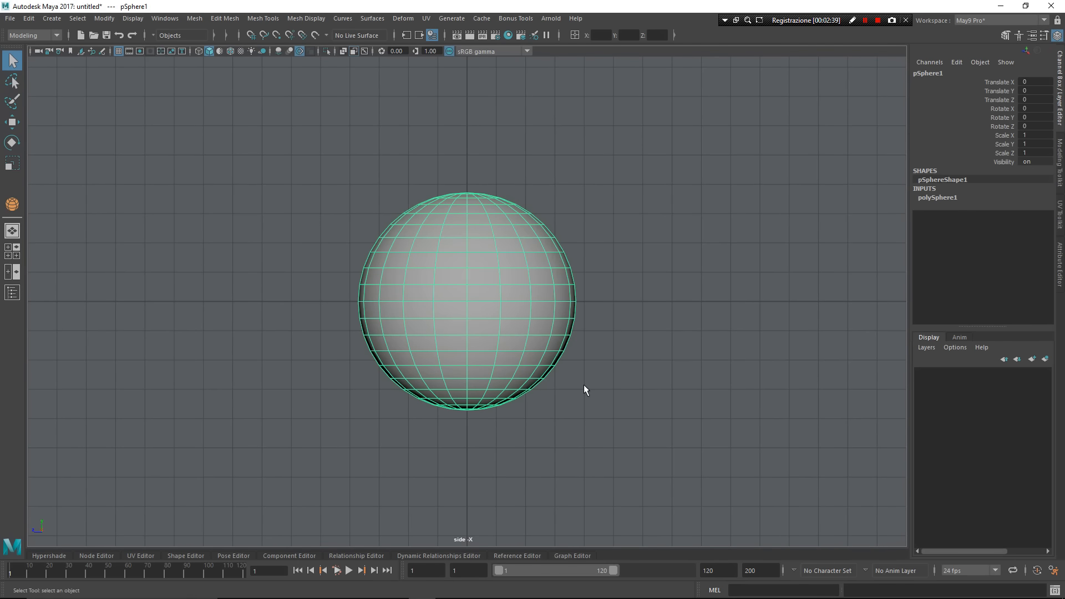
{"action": "right_click_drag", "start_coordinate": [585, 383], "coordinate": [414, 437]}
{"action": "left_click", "coordinate": [469, 412]}
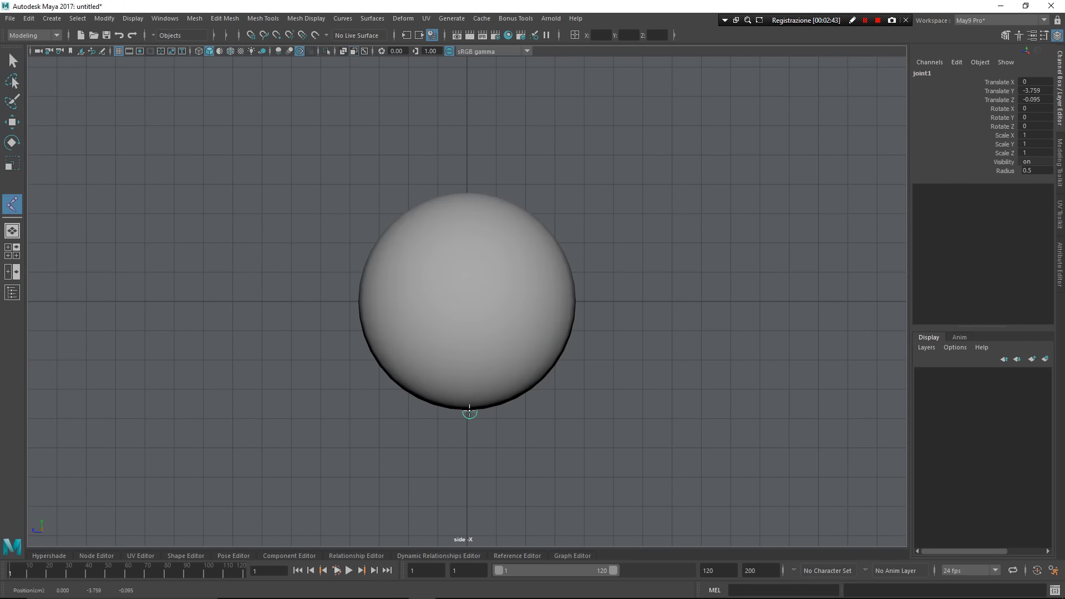
{"action": "left_click", "coordinate": [490, 289]}
{"action": "left_click", "coordinate": [466, 194]}
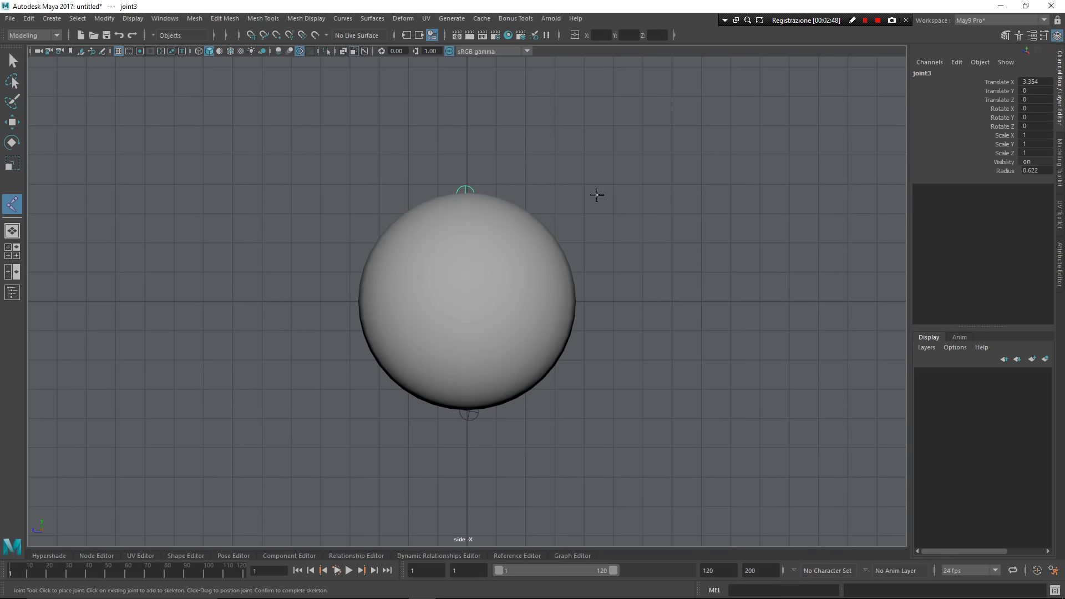
{"action": "key", "text": "space"}
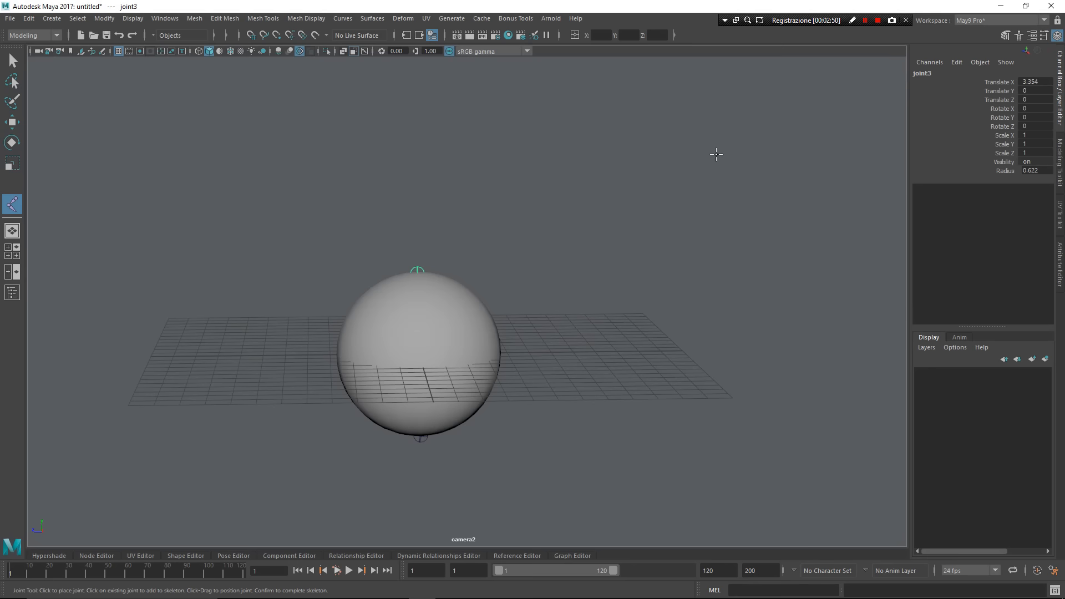
{"action": "key", "text": "q"}
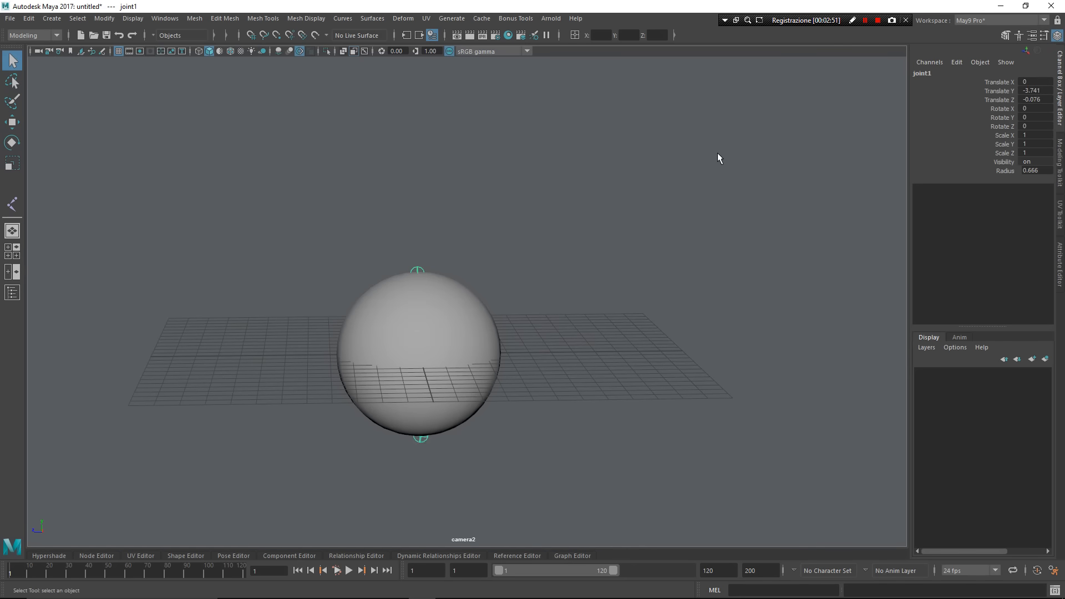
- Select the root joint together with the sphere and bind the sphere's skin to the joint chain
{"action": "left_click", "coordinate": [536, 383]}
{"action": "left_click", "coordinate": [419, 441]}
{"action": "left_click", "coordinate": [465, 392], "text": "shift"}
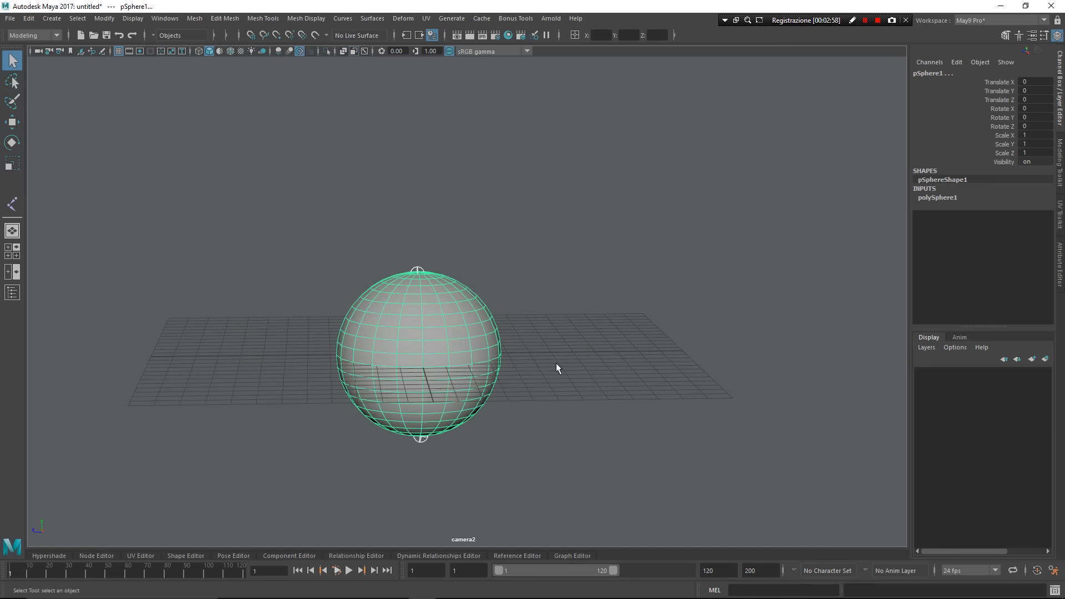
{"action": "key", "text": "g"}
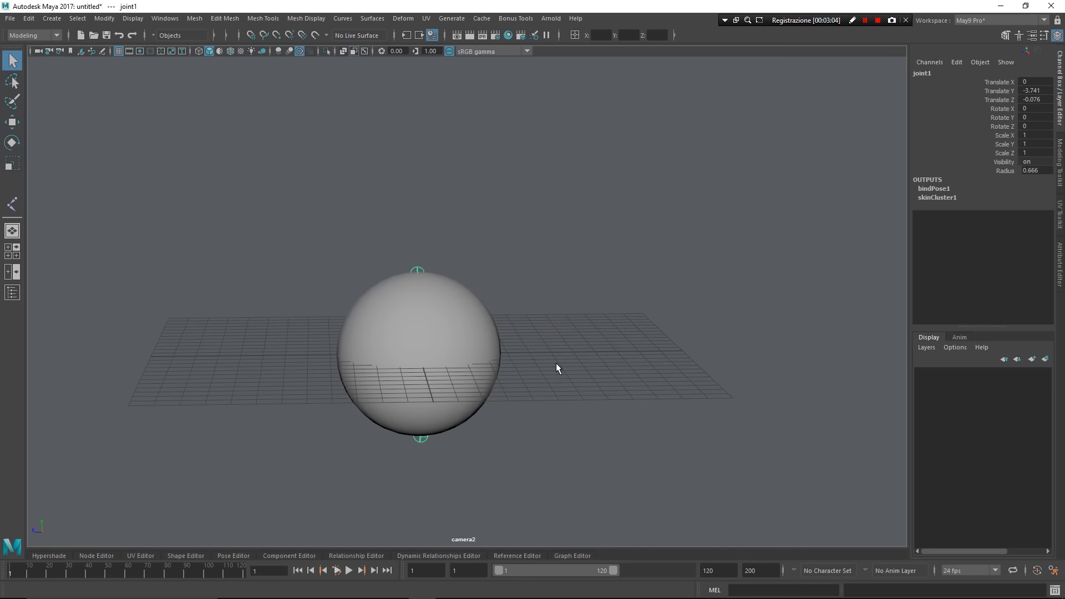
- Move the top joint upward to test the skin deformation, and undo the last move
{"action": "key", "text": "w"}
{"action": "left_click", "coordinate": [420, 269]}
{"action": "left_click_drag", "start_coordinate": [419, 262], "coordinate": [409, 237]}
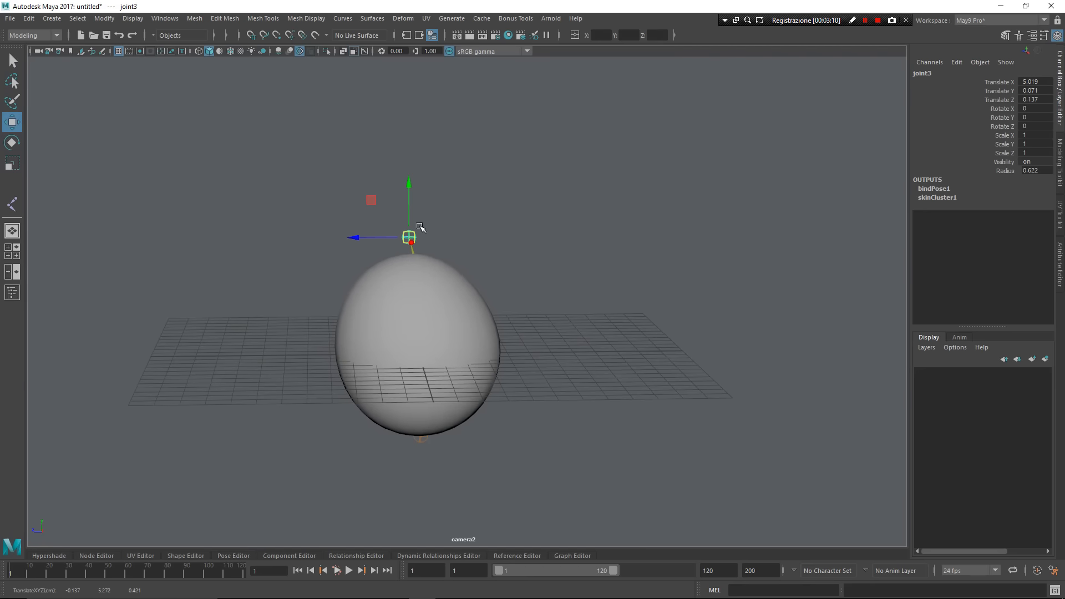
{"action": "key", "text": "ctrl+z"}
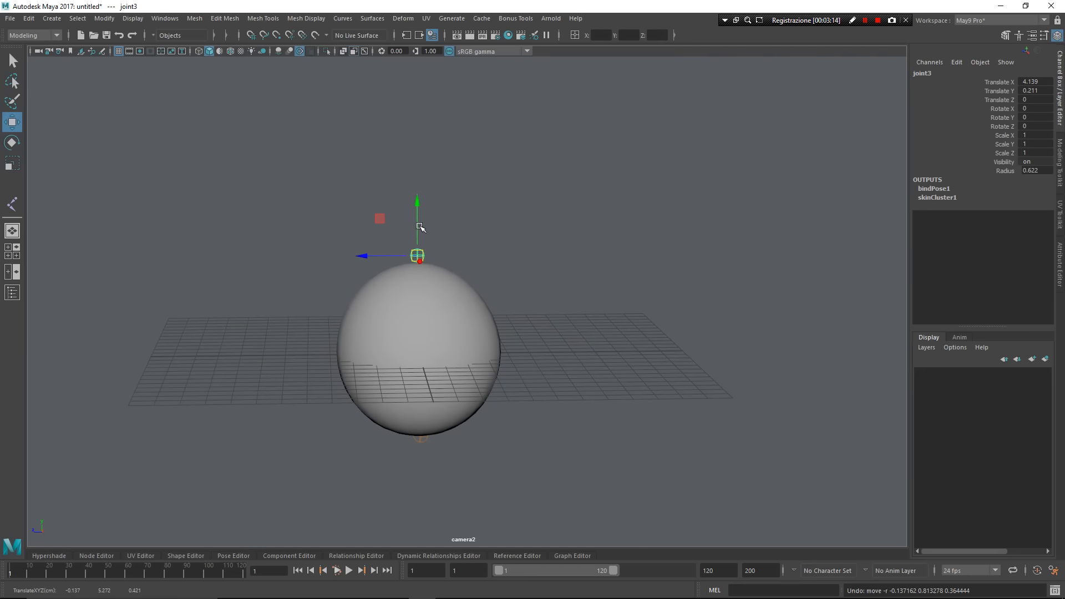
- Select the sphere and activate the Paint Skin Weights tool on it
{"action": "left_click", "coordinate": [491, 301]}
{"action": "left_click", "coordinate": [481, 311]}
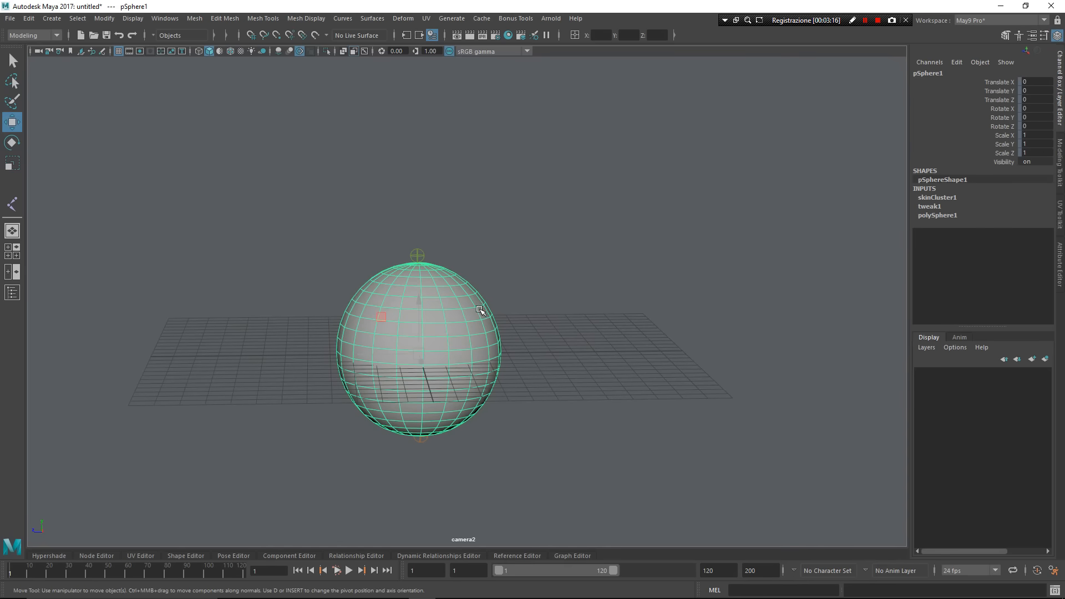
{"action": "right_click", "coordinate": [475, 309], "text": "shift"}
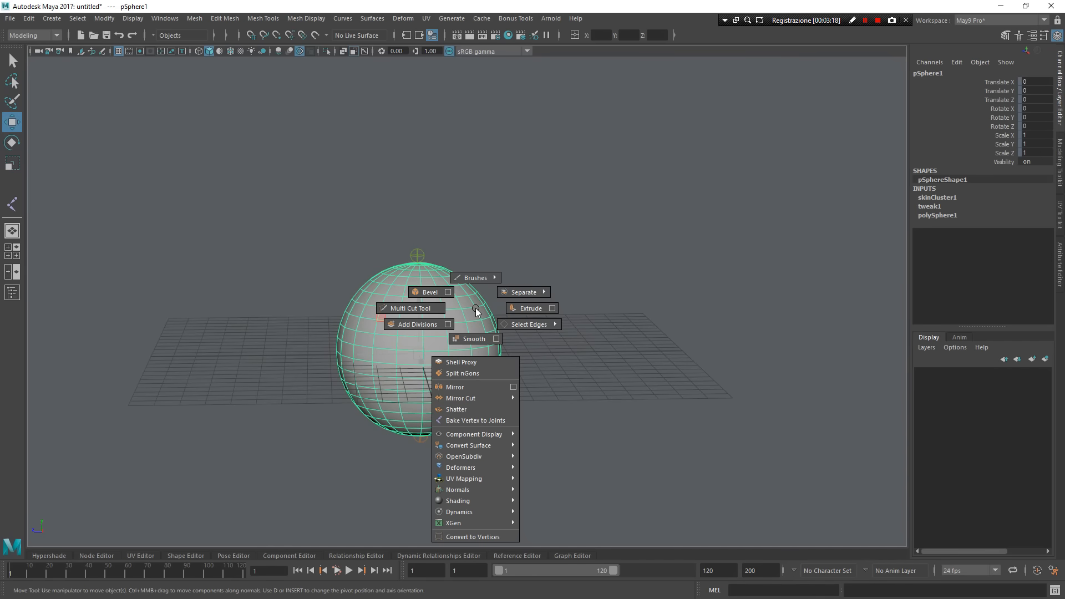
{"action": "mouse_move", "coordinate": [475, 311]}
{"action": "right_mouse_down", "text": "shift"}
{"action": "mouse_move", "coordinate": [485, 215]}
{"action": "mouse_move", "coordinate": [446, 212]}
{"action": "mouse_move", "coordinate": [450, 203]}
{"action": "right_mouse_up", "text": "shift"}
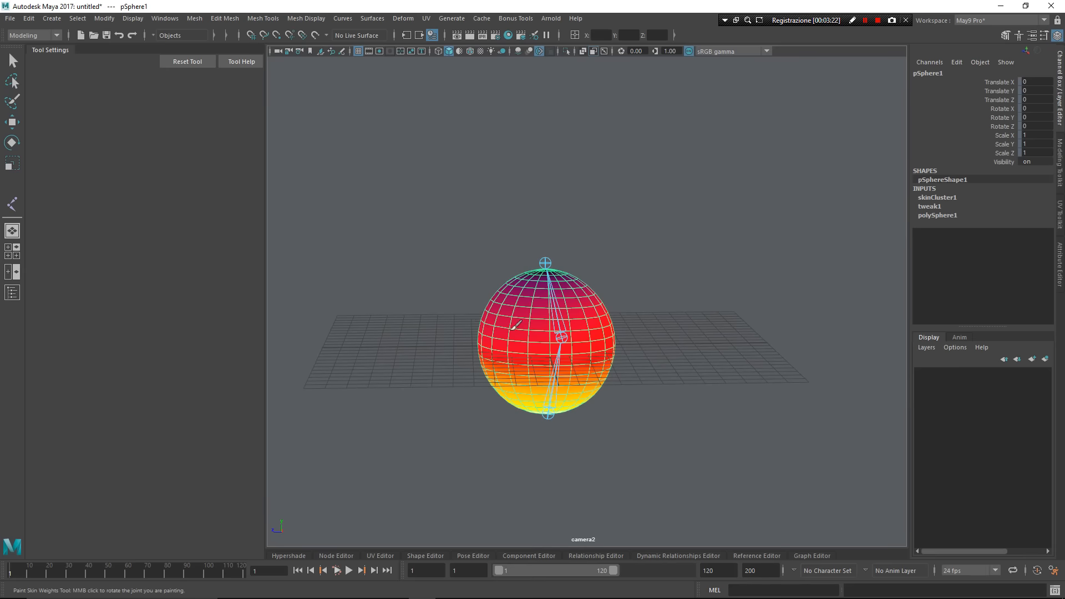
{"action": "mouse_move", "coordinate": [637, 245]}
{"action": "left_mouse_down", "text": "alt"}
{"action": "mouse_move", "coordinate": [678, 376]}
{"action": "mouse_move", "coordinate": [690, 342]}
{"action": "mouse_move", "coordinate": [745, 304]}
{"action": "mouse_move", "coordinate": [751, 243]}
{"action": "left_mouse_up", "text": "alt"}
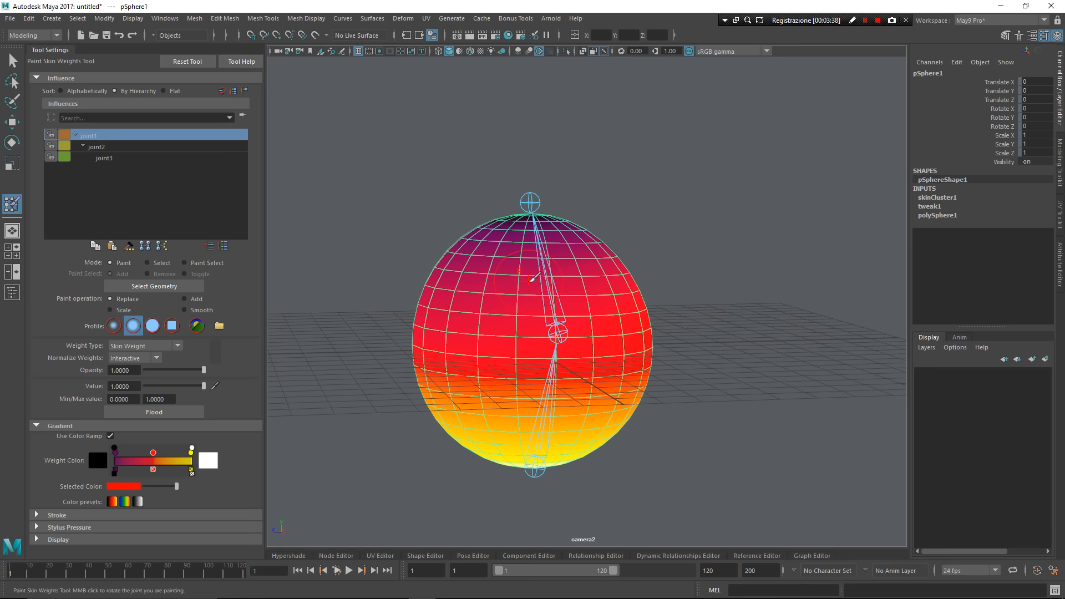
- Hide the tool settings and show the Outliner
{"action": "key", "text": "t"}
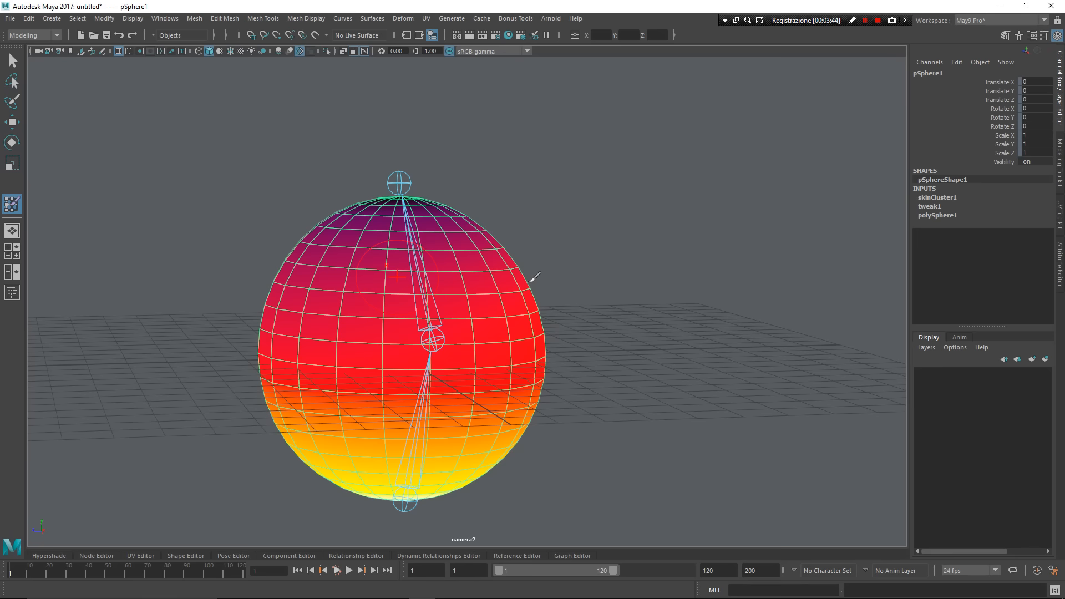
{"action": "key", "text": "o"}
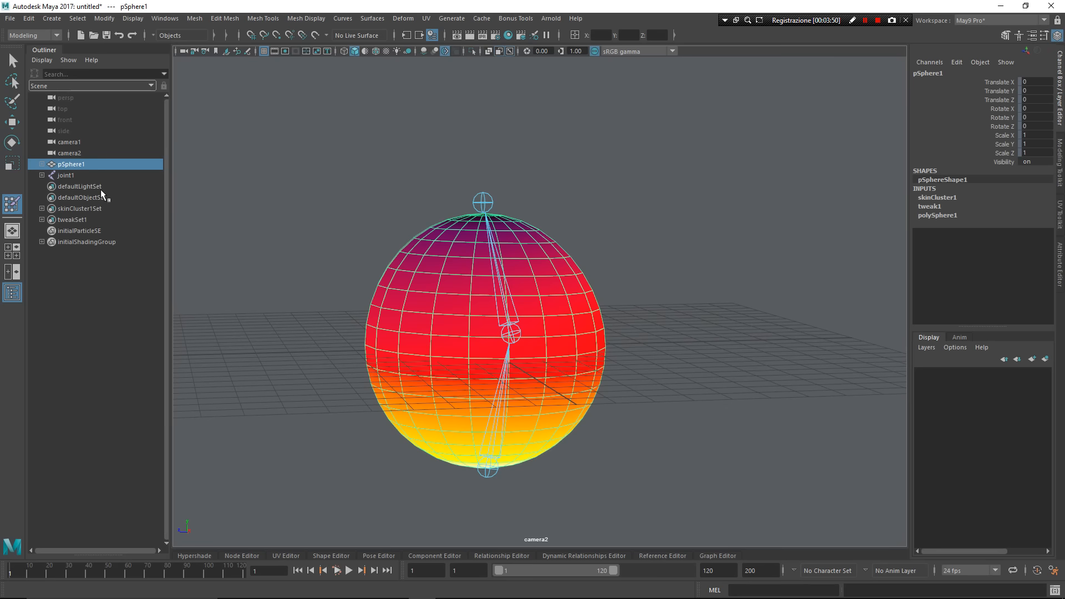
- Select the root joint and then the sphere in the Outliner, and turn on the display of shapes there
{"action": "left_click", "coordinate": [98, 173]}
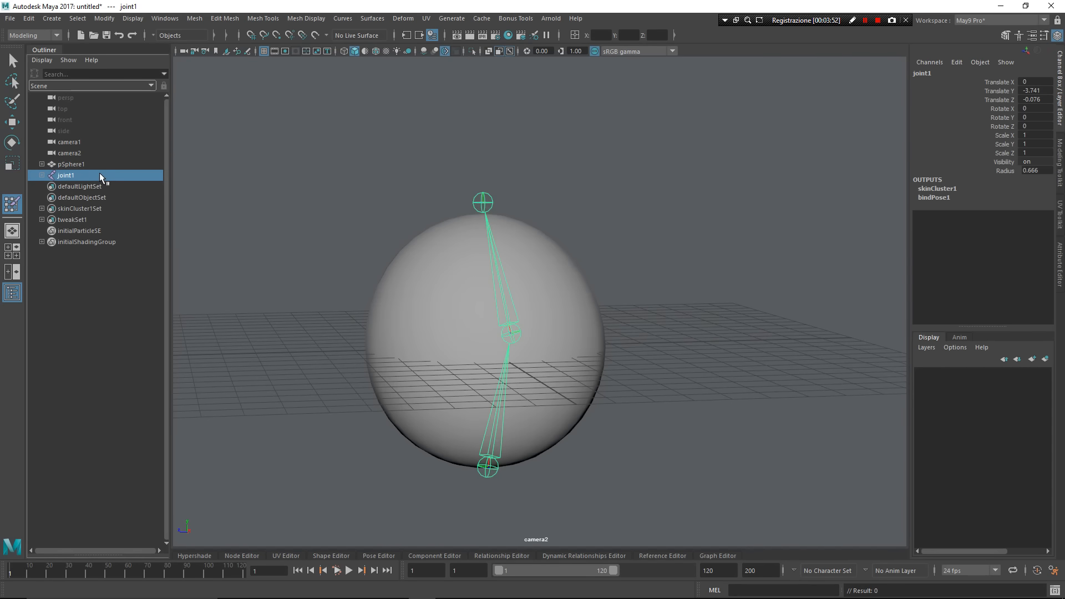
{"action": "left_click", "coordinate": [101, 163]}
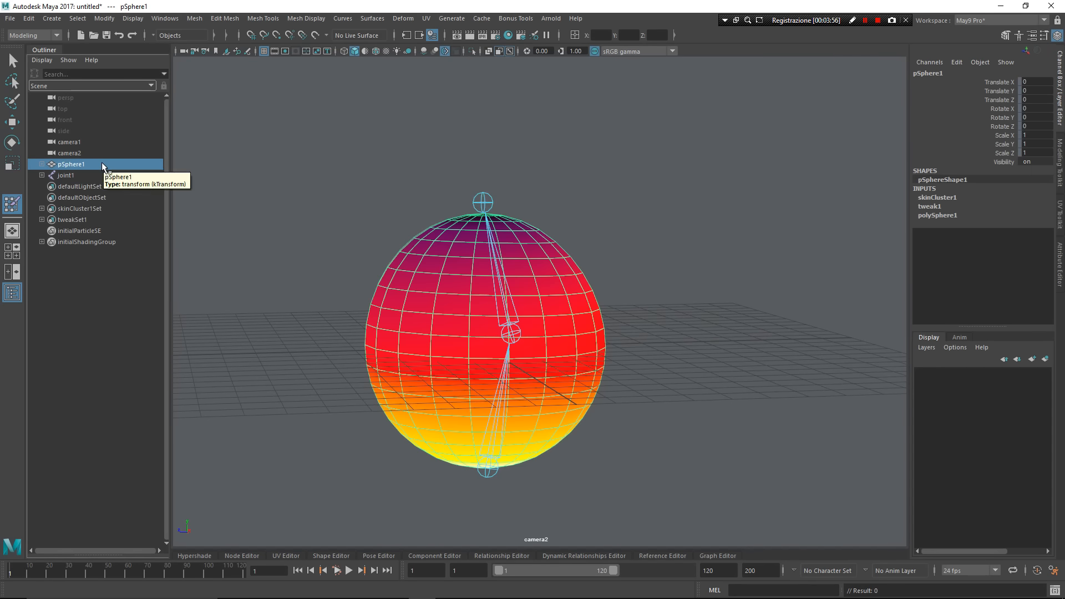
{"action": "right_click", "coordinate": [125, 299]}
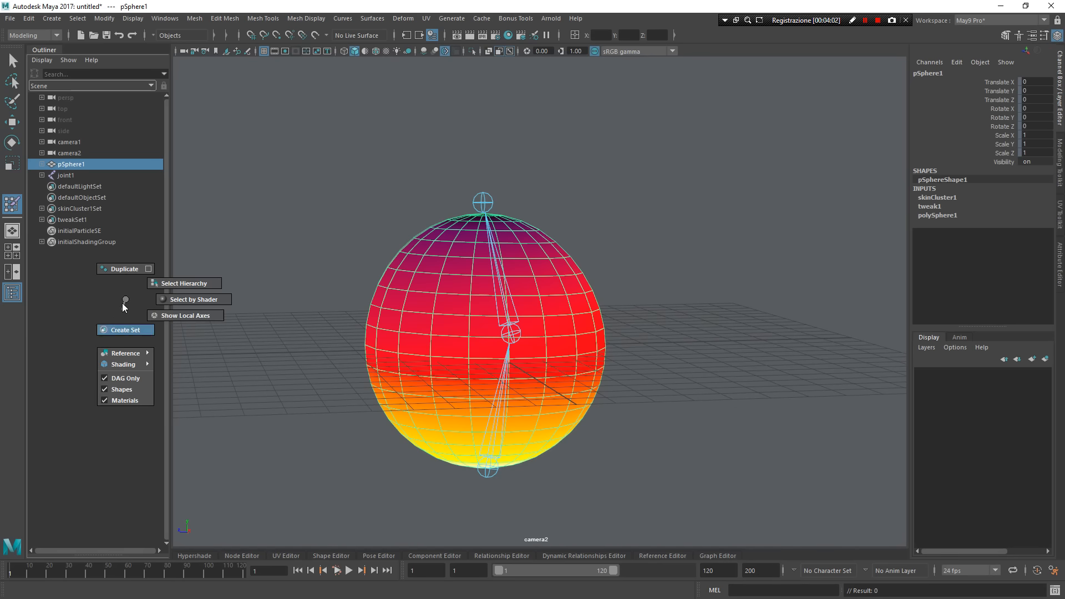
{"action": "right_click_drag", "start_coordinate": [124, 299], "coordinate": [121, 302]}
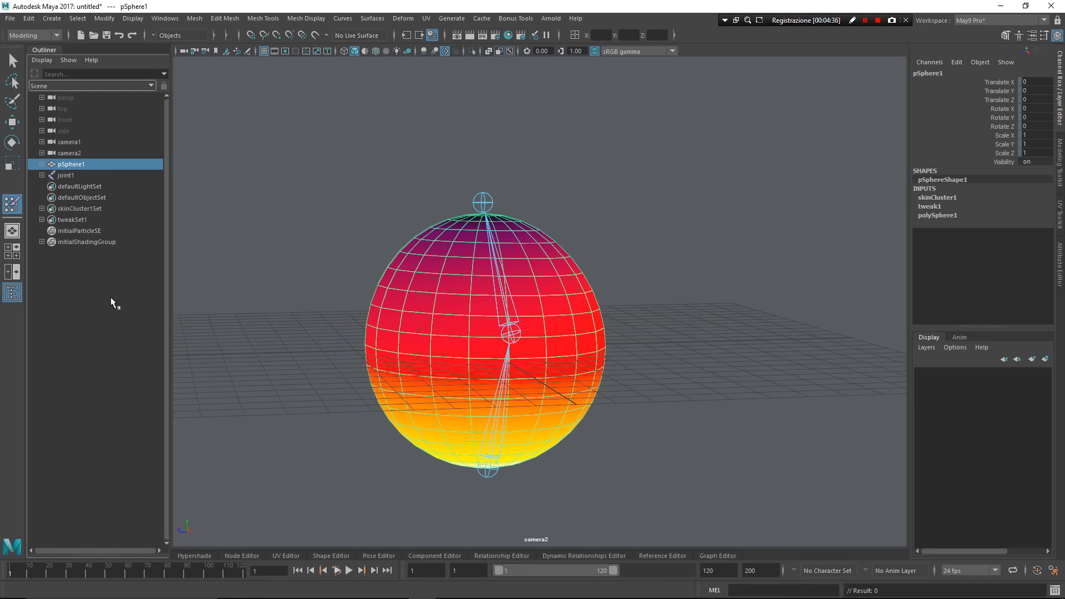
- Expand the Hypershade below the viewport, and clear its node graph with the root joint selected
{"action": "key", "text": "ctrl+space"}
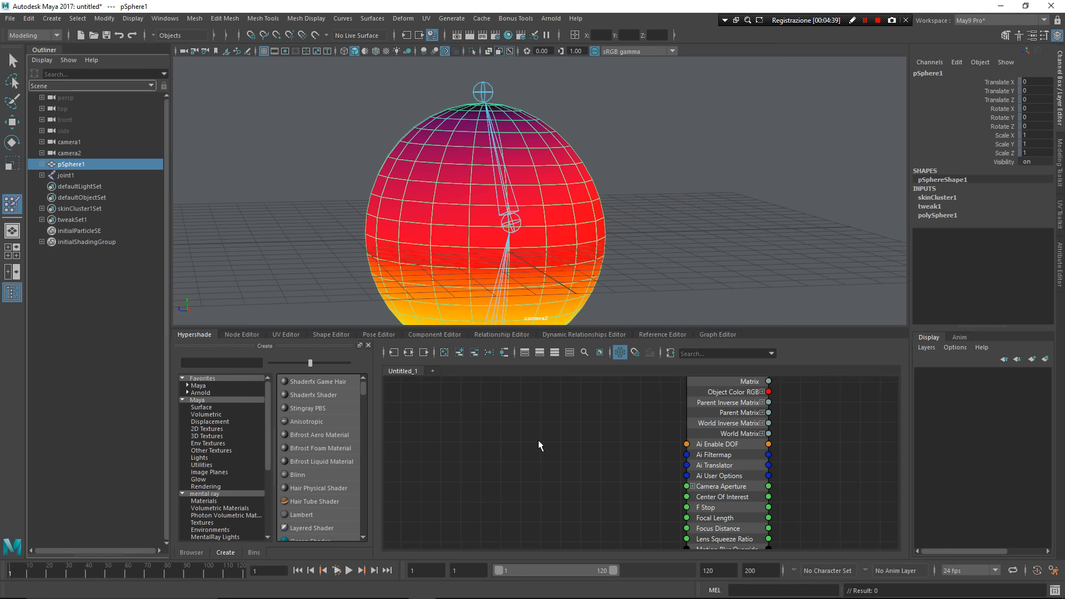
{"action": "scroll", "coordinate": [524, 441], "scroll_direction": "down", "scroll_amount": 5}
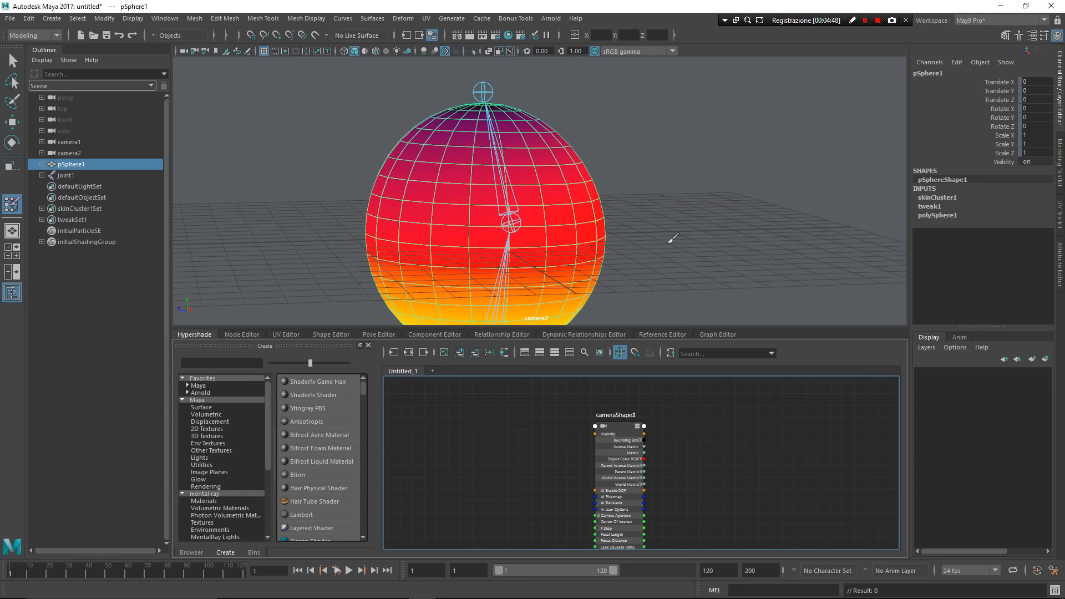
{"action": "scroll", "coordinate": [669, 233], "scroll_direction": "up", "scroll_amount": 2}
{"action": "key", "text": "q"}
{"action": "left_click", "coordinate": [480, 312]}
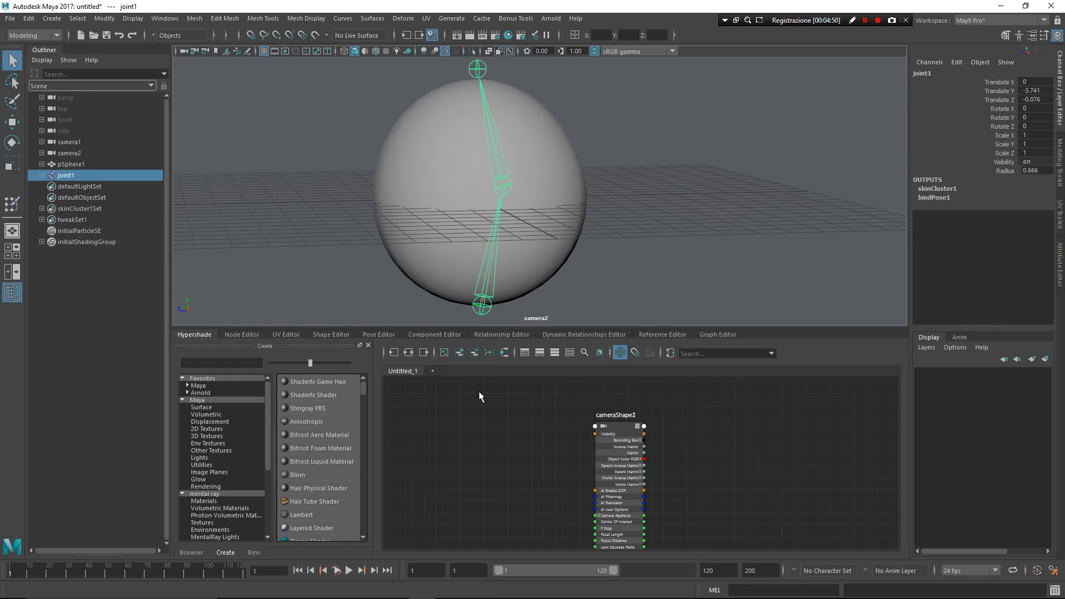
{"action": "right_click", "coordinate": [536, 451]}
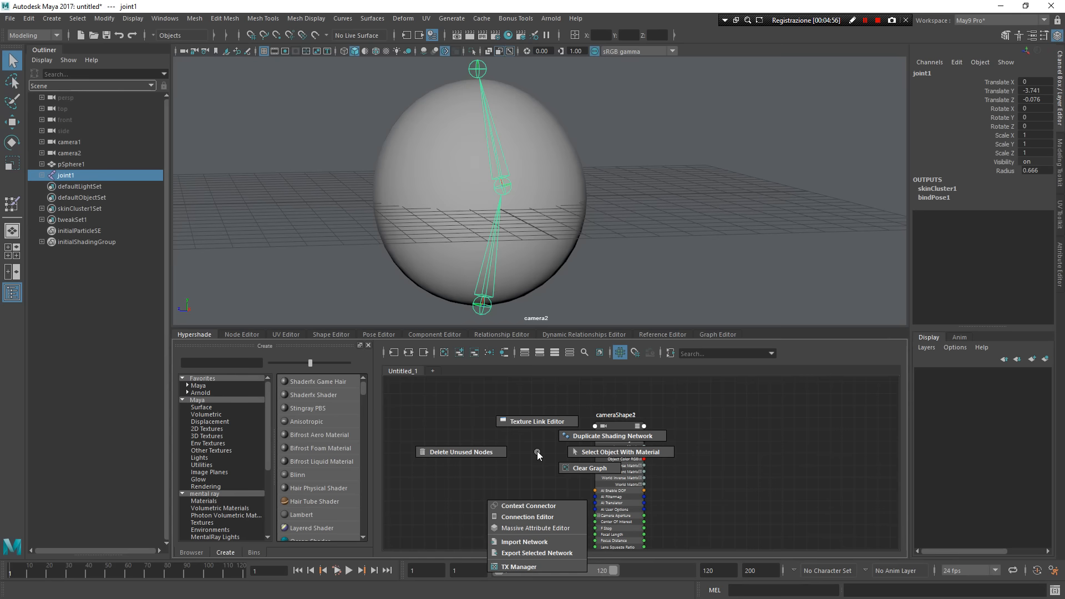
- Show the root joint's attributes in the Attribute Editor and its connections in the Node Editor
{"action": "key", "text": "ctrl+a"}
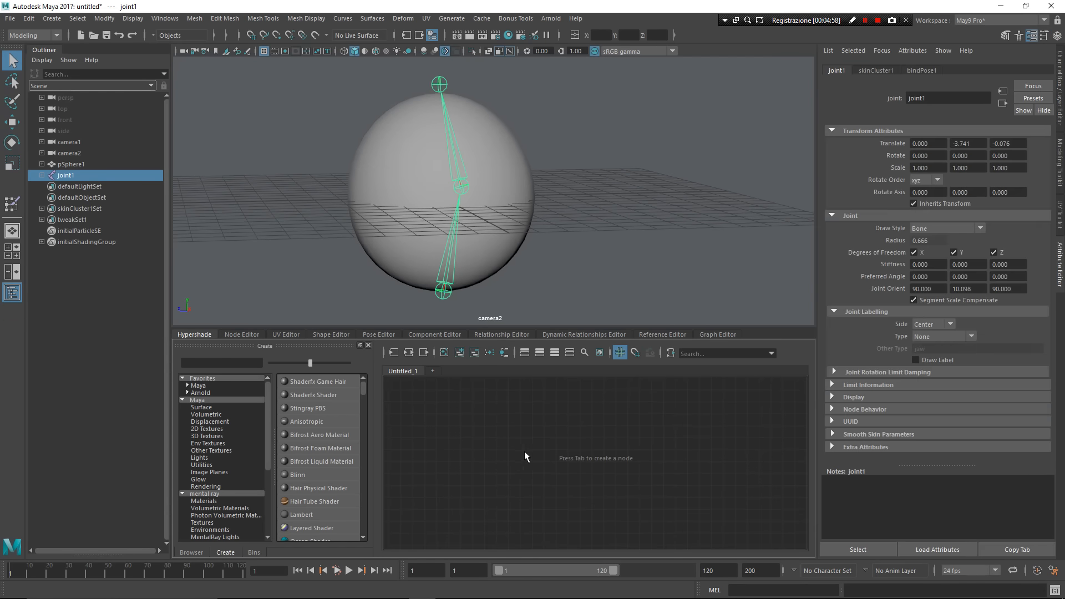
{"action": "left_click", "coordinate": [250, 334]}
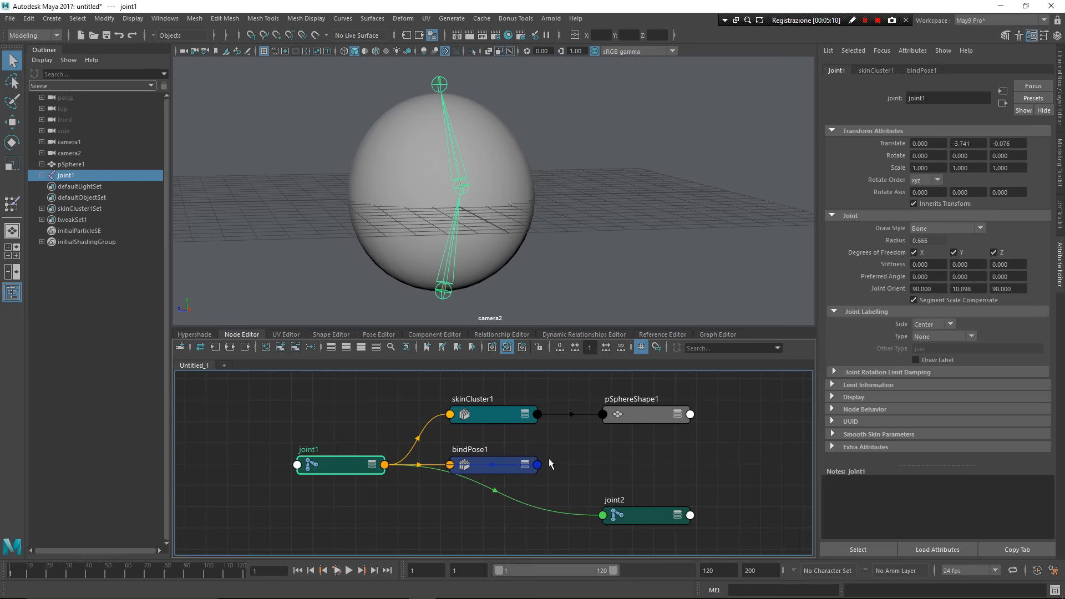
- Select the sphere, return to the Hypershade and graph the lambert1 material from its material browser
{"action": "left_click", "coordinate": [507, 235]}
{"action": "left_click", "coordinate": [195, 333]}
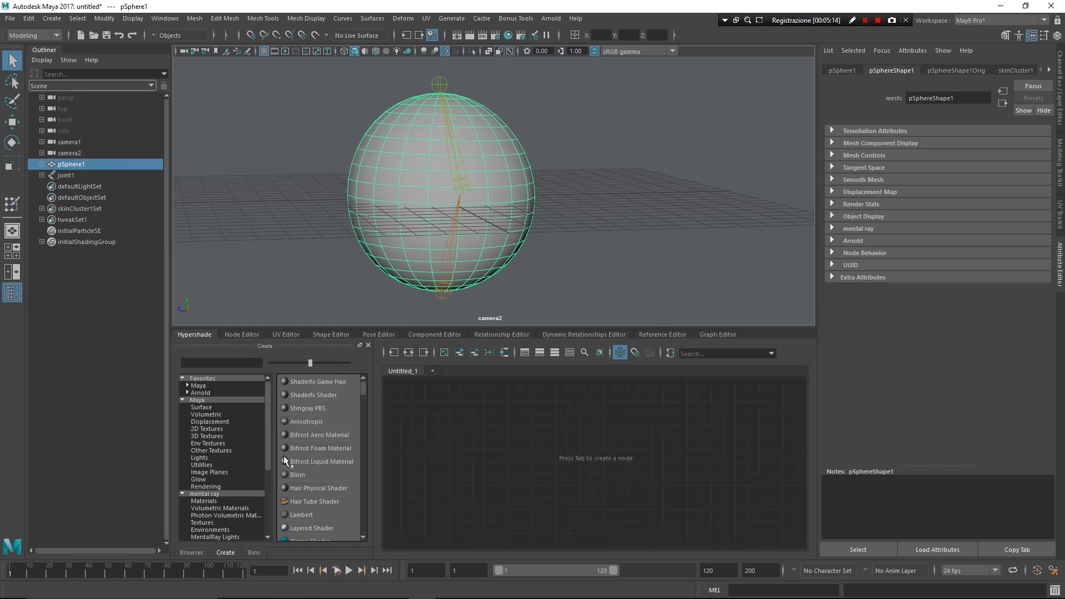
{"action": "left_click", "coordinate": [197, 550]}
{"action": "left_click", "coordinate": [196, 406]}
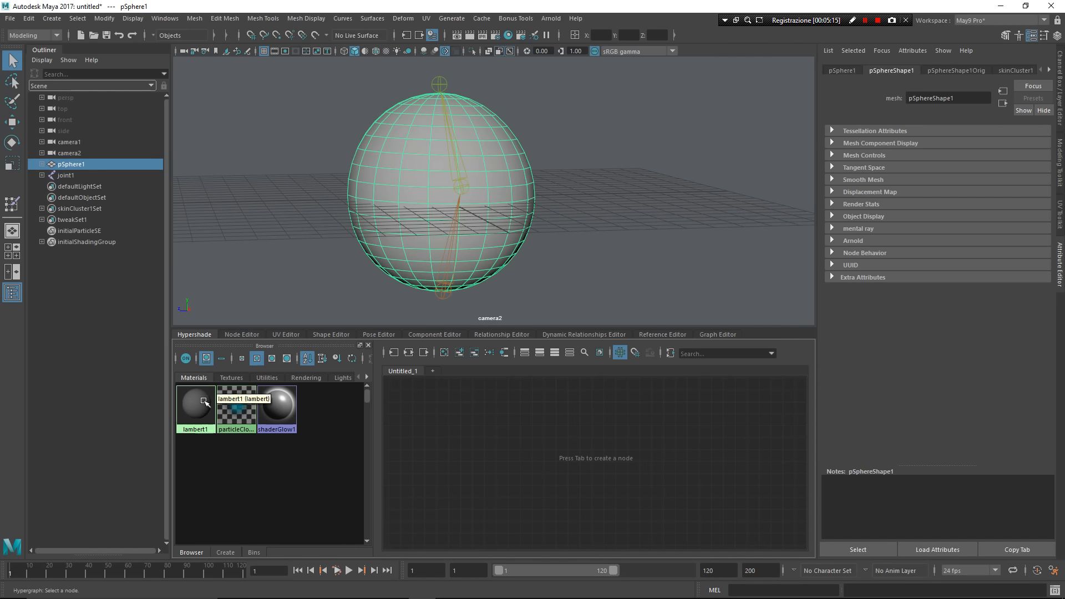
{"action": "middle_click_drag", "start_coordinate": [483, 433], "coordinate": [518, 444]}
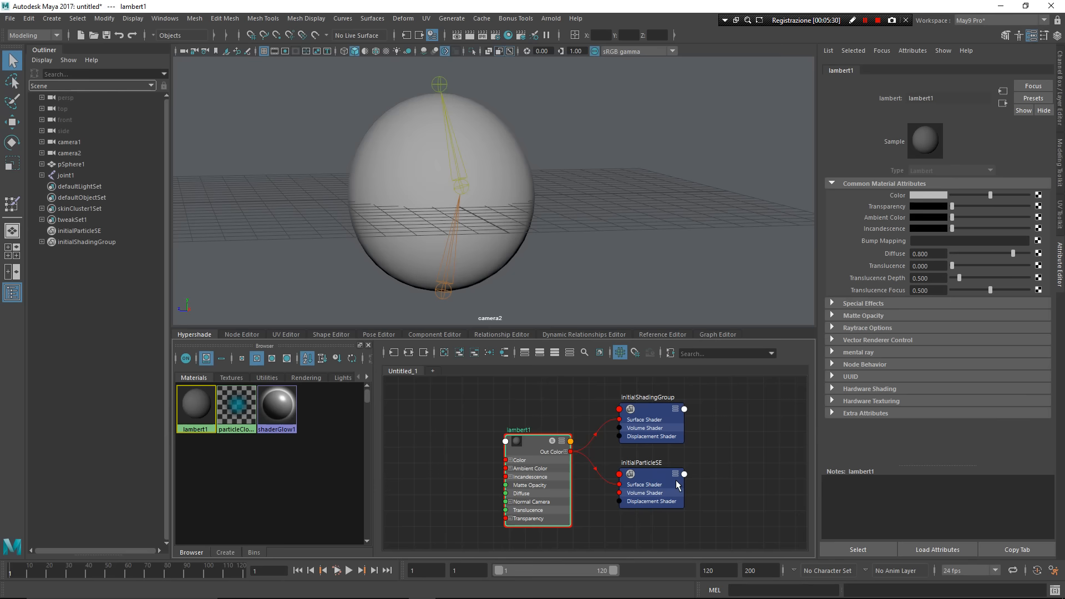
- Select the sphere again and activate the Sculpt tool on it
{"action": "left_click", "coordinate": [503, 219]}
{"action": "middle_click_drag", "start_coordinate": [545, 176], "coordinate": [551, 229], "text": "alt"}
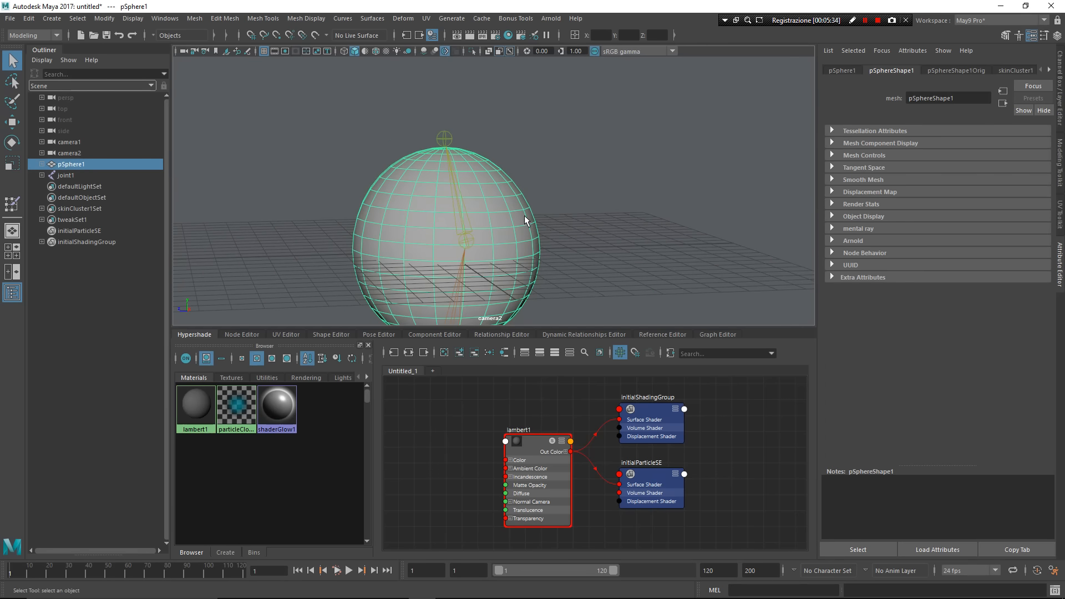
{"action": "right_click_drag", "start_coordinate": [525, 220], "coordinate": [531, 143]}
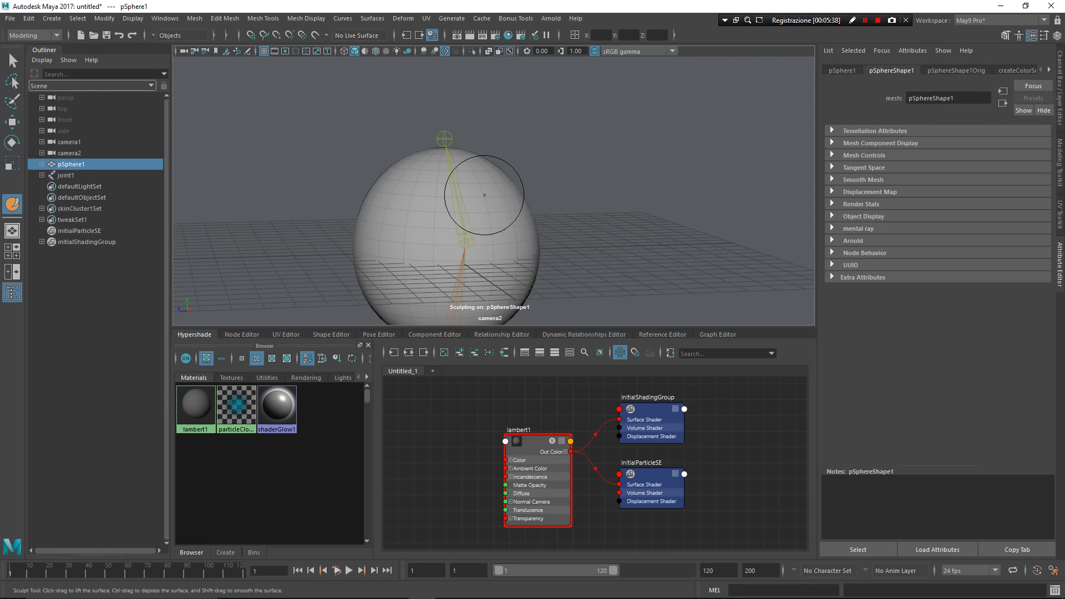
- Bring up the sculpting brush options and try to sculpt the surface of the skinned sphere
{"action": "mouse_move", "coordinate": [537, 194]}
{"action": "middle_mouse_down", "text": "alt"}
{"action": "mouse_move", "coordinate": [557, 131]}
{"action": "mouse_move", "coordinate": [539, 165]}
{"action": "middle_mouse_up", "text": "alt"}
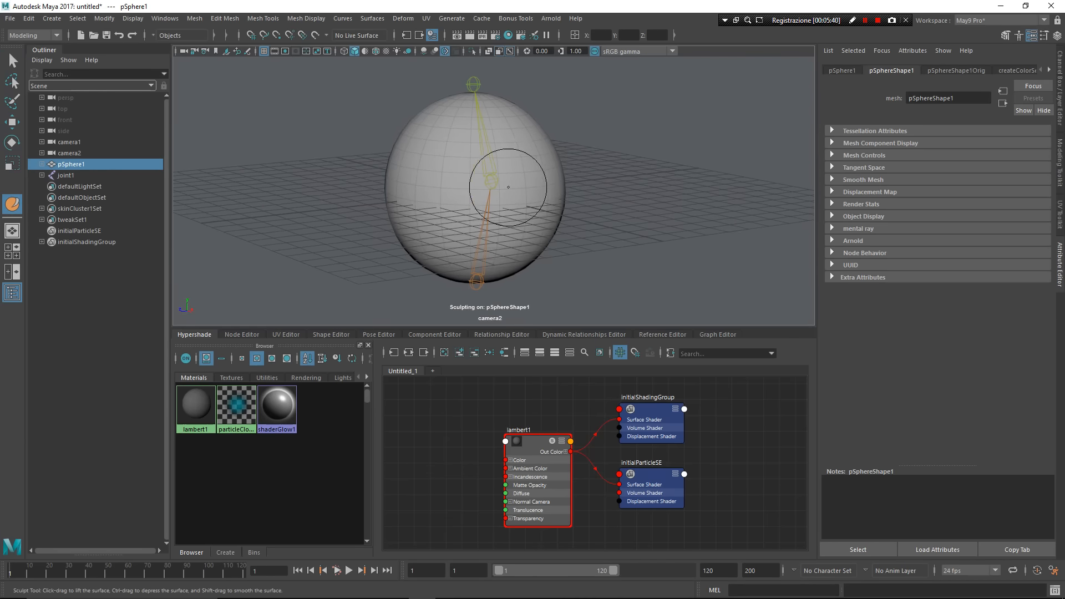
{"action": "right_click", "coordinate": [535, 175]}
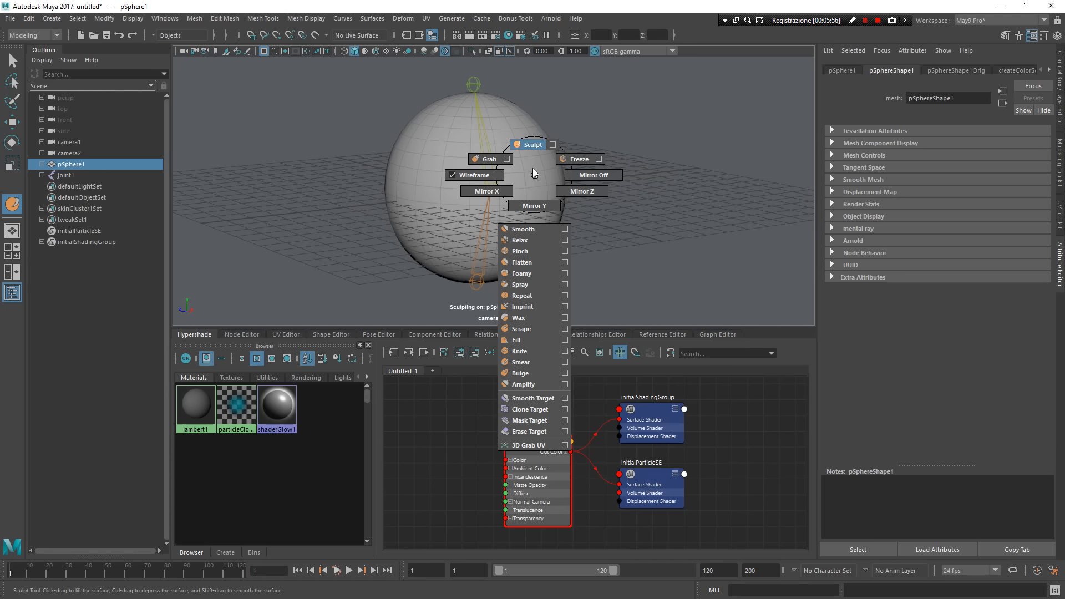
{"action": "left_click", "coordinate": [499, 177]}
{"action": "left_click_drag", "start_coordinate": [545, 179], "coordinate": [442, 182]}
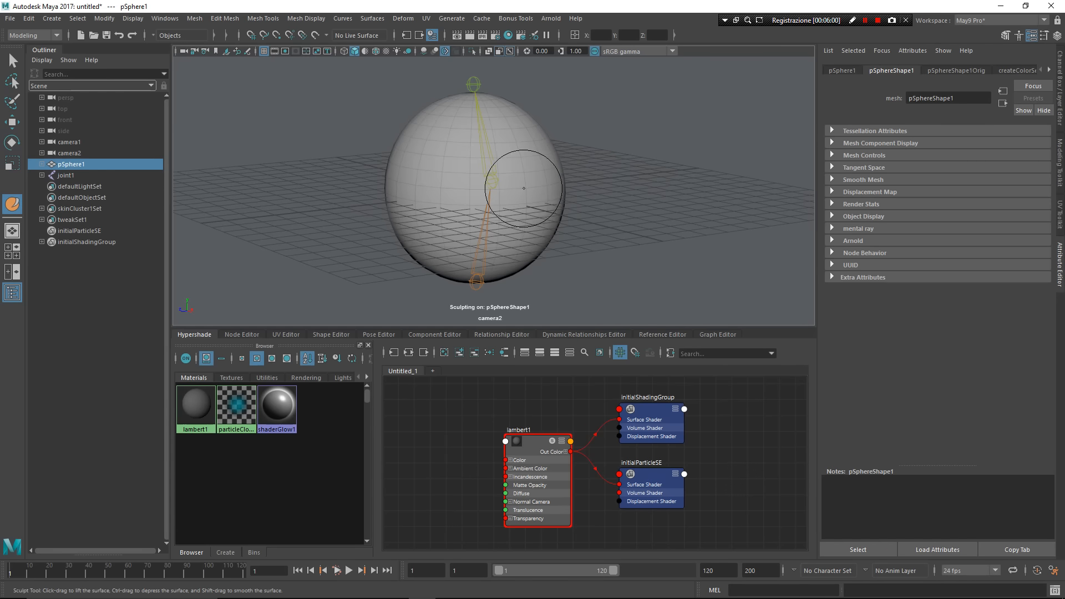
{"action": "right_click_drag", "start_coordinate": [526, 191], "coordinate": [566, 206], "text": "shift"}
{"action": "mouse_move", "coordinate": [490, 181]}
{"action": "left_mouse_down", "text": "alt"}
{"action": "mouse_move", "coordinate": [538, 172]}
{"action": "mouse_move", "coordinate": [463, 194]}
{"action": "left_mouse_up", "text": "alt"}
{"action": "left_click", "coordinate": [397, 180]}
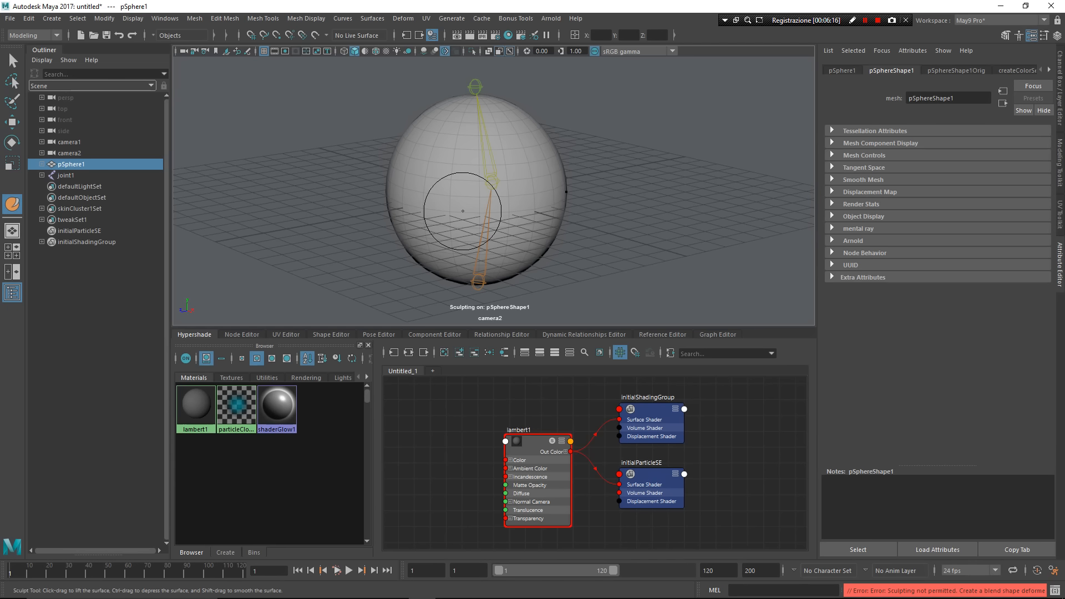
- Collapse the Hypershade and hide the Attribute Editor and the Outliner to enlarge the viewport
{"action": "left_click", "coordinate": [195, 334]}
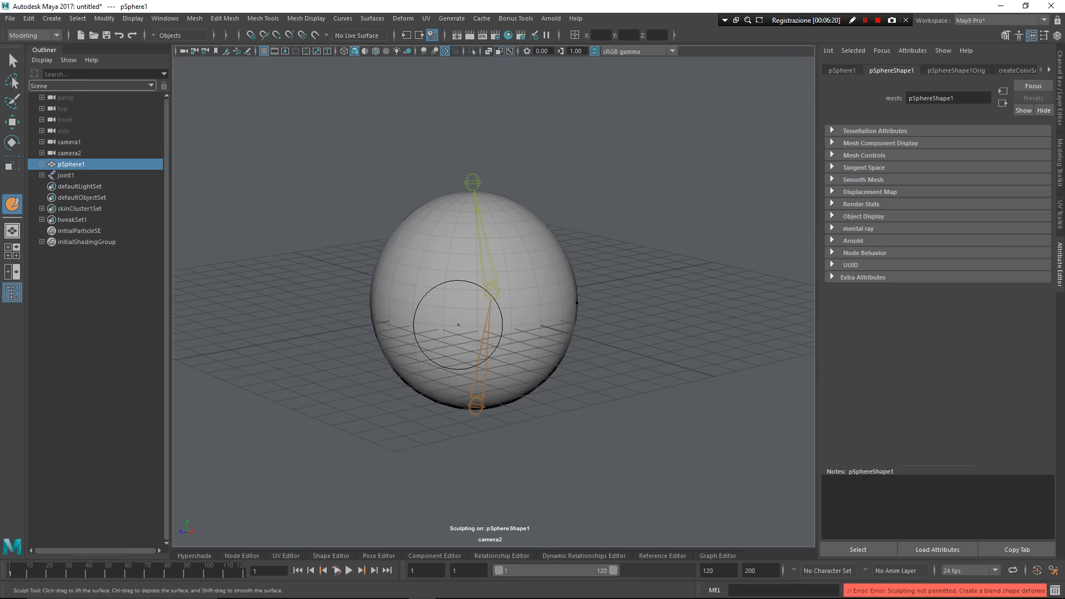
{"action": "key", "text": "ctrl+a"}
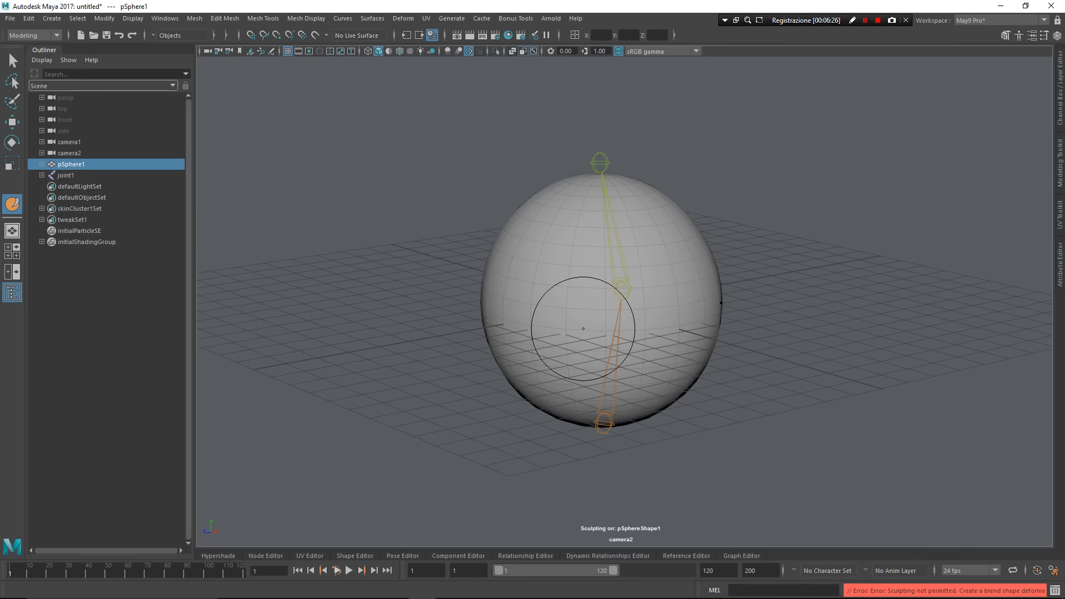
{"action": "left_click", "coordinate": [12, 292]}
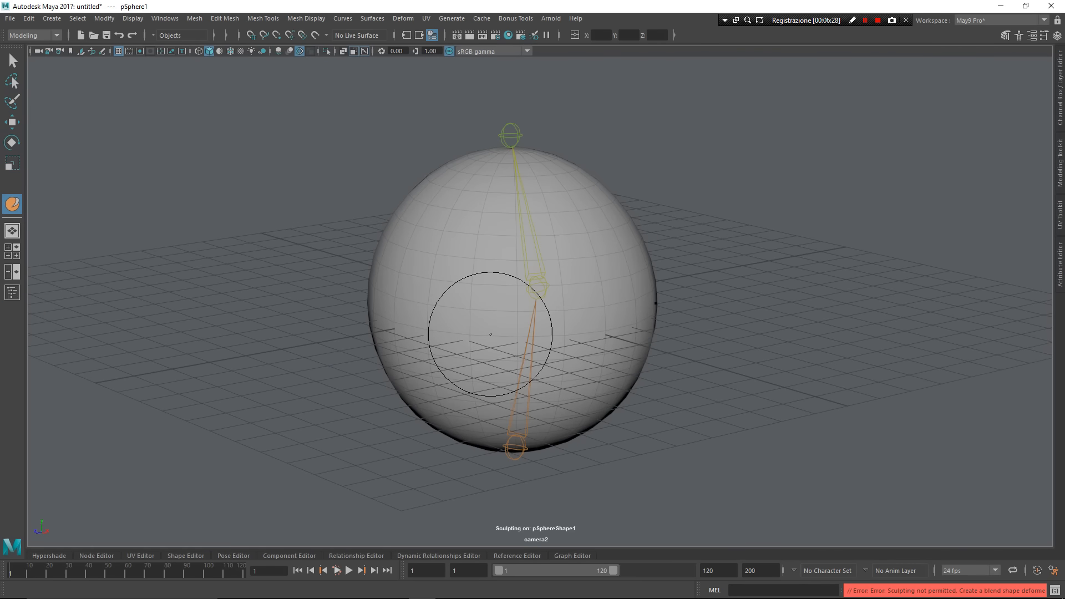